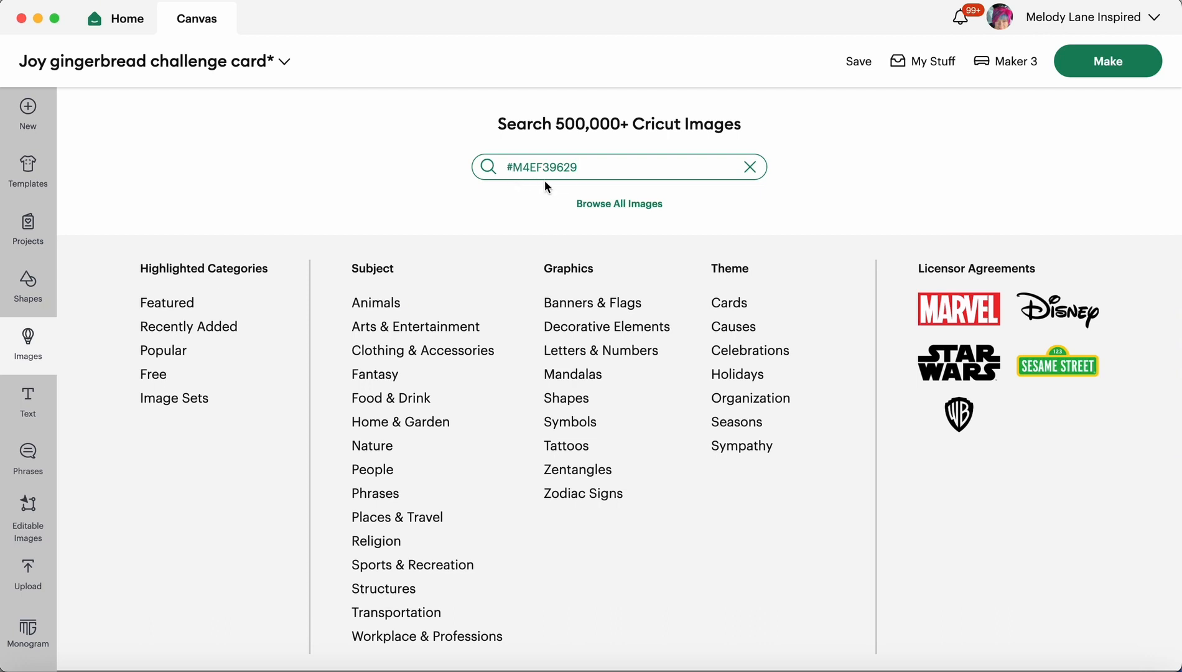
Search the image library for #M4EF39629 and add the gingerbread men border image to the canvas.
{"action": "key", "text": "Return"}
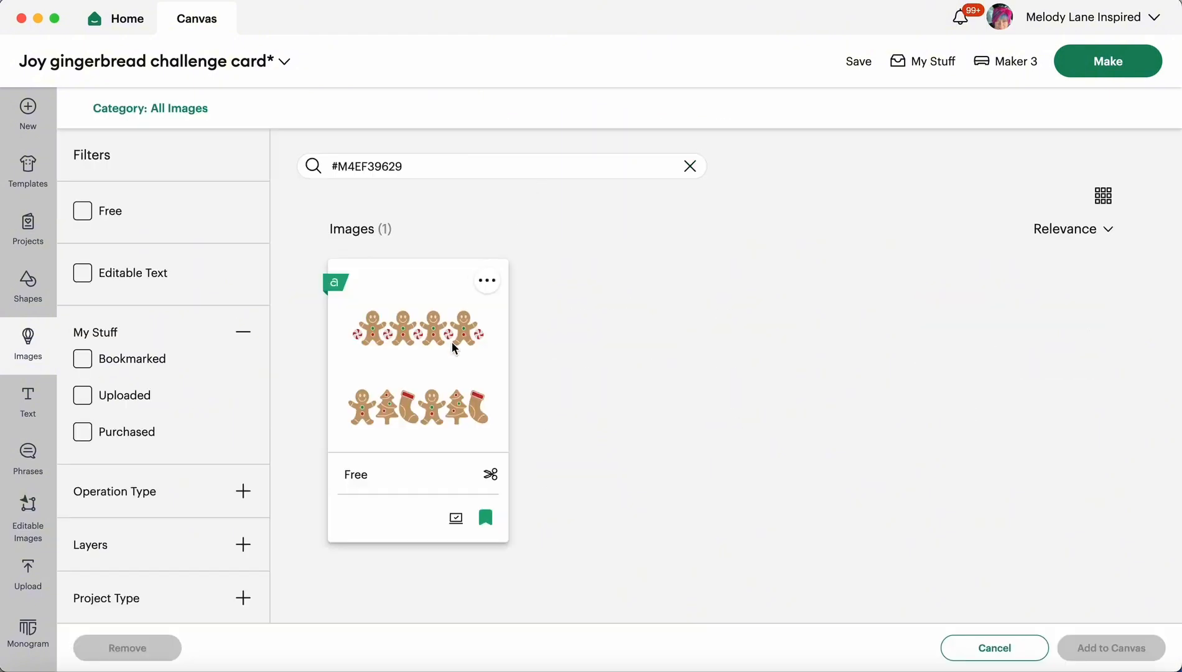
{"action": "left_click", "coordinate": [451, 341]}
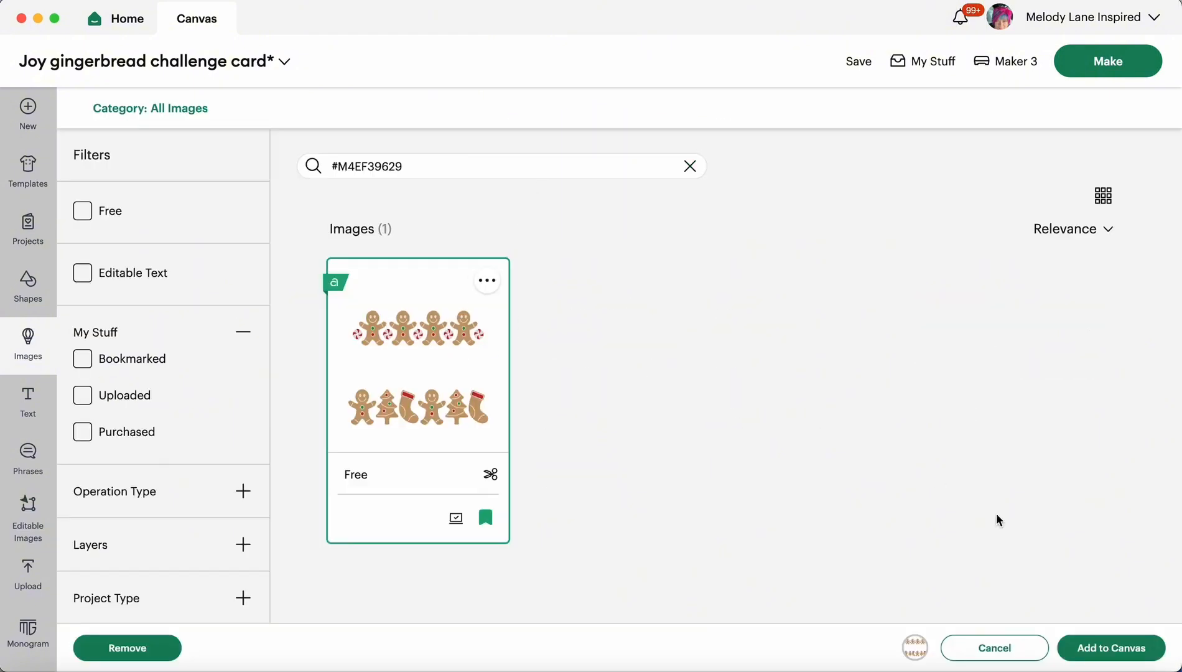
{"action": "left_click", "coordinate": [1085, 648]}
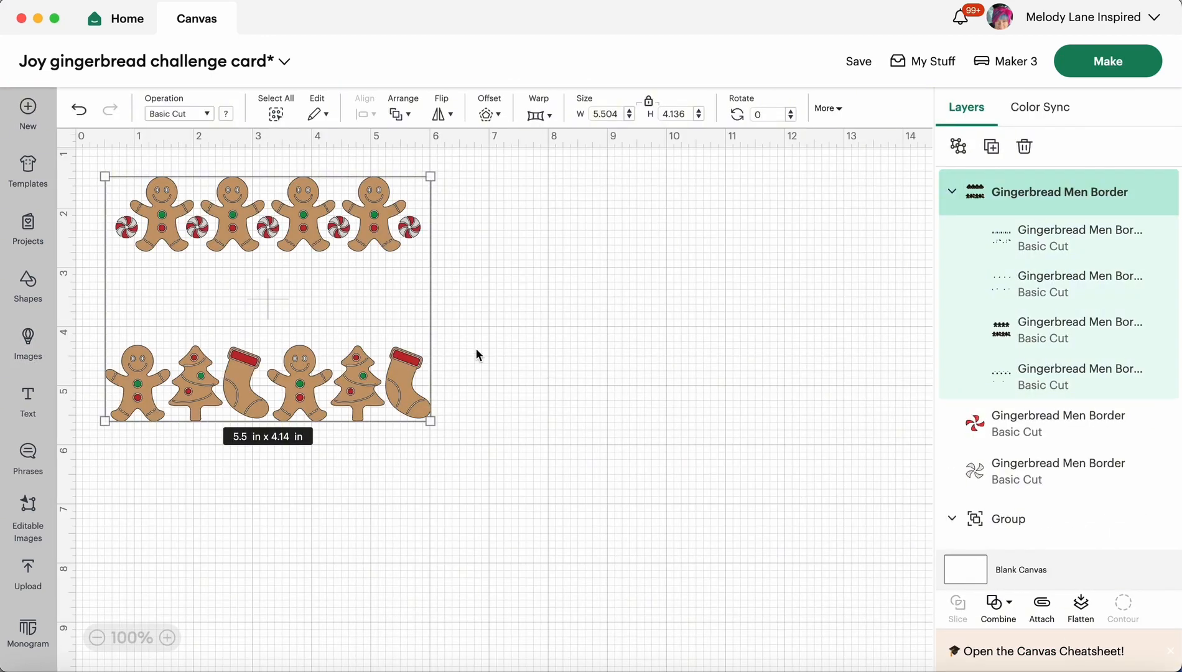
Reposition the gingerbread border near the middle of the canvas and enlarge it to about 6.55 by 4.92 in.
{"action": "left_click_drag", "start_coordinate": [363, 323], "coordinate": [580, 414]}
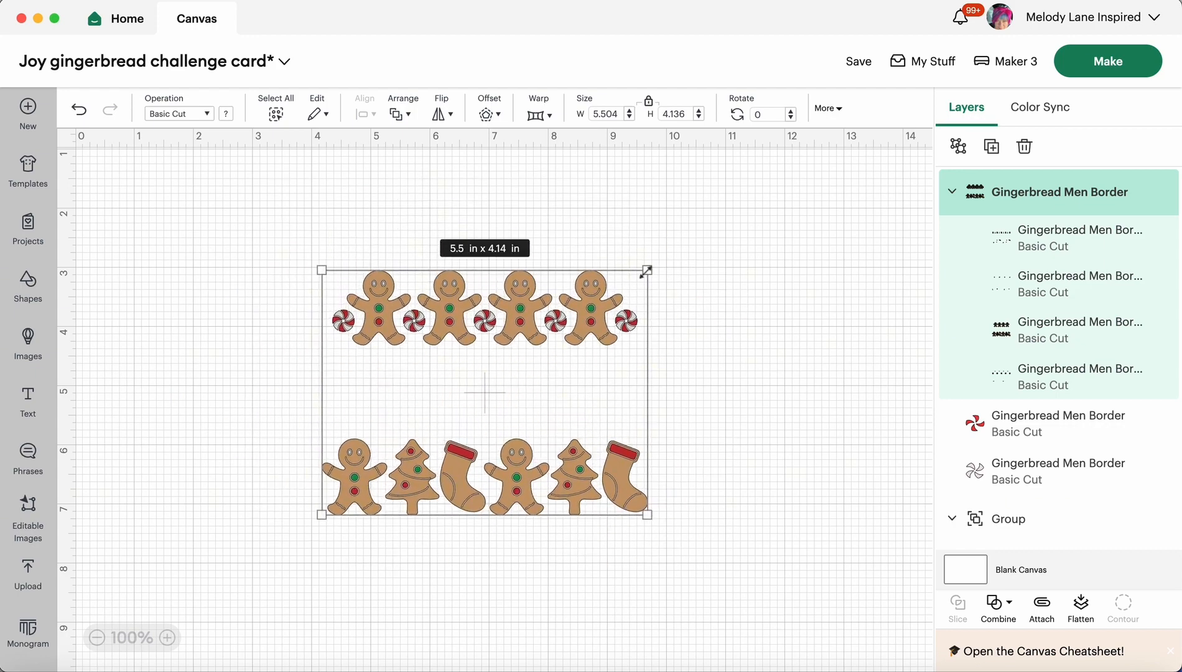
{"action": "left_click_drag", "start_coordinate": [647, 272], "coordinate": [707, 248]}
{"action": "left_click", "coordinate": [767, 329]}
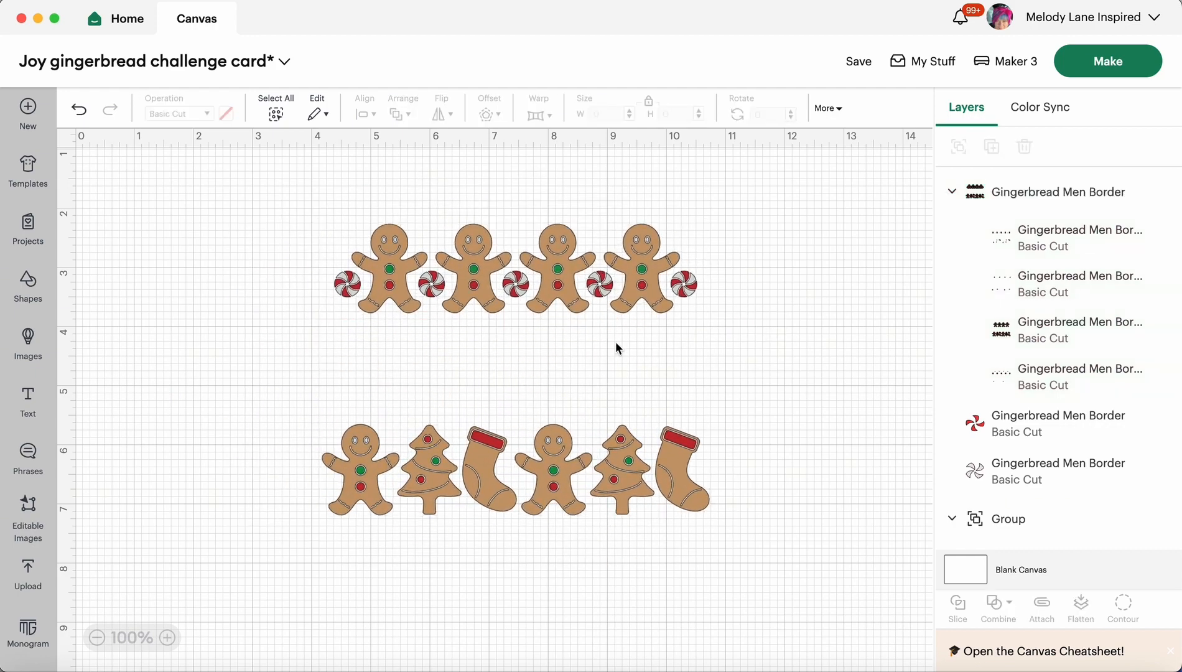
{"action": "left_click_drag", "start_coordinate": [615, 347], "coordinate": [602, 361]}
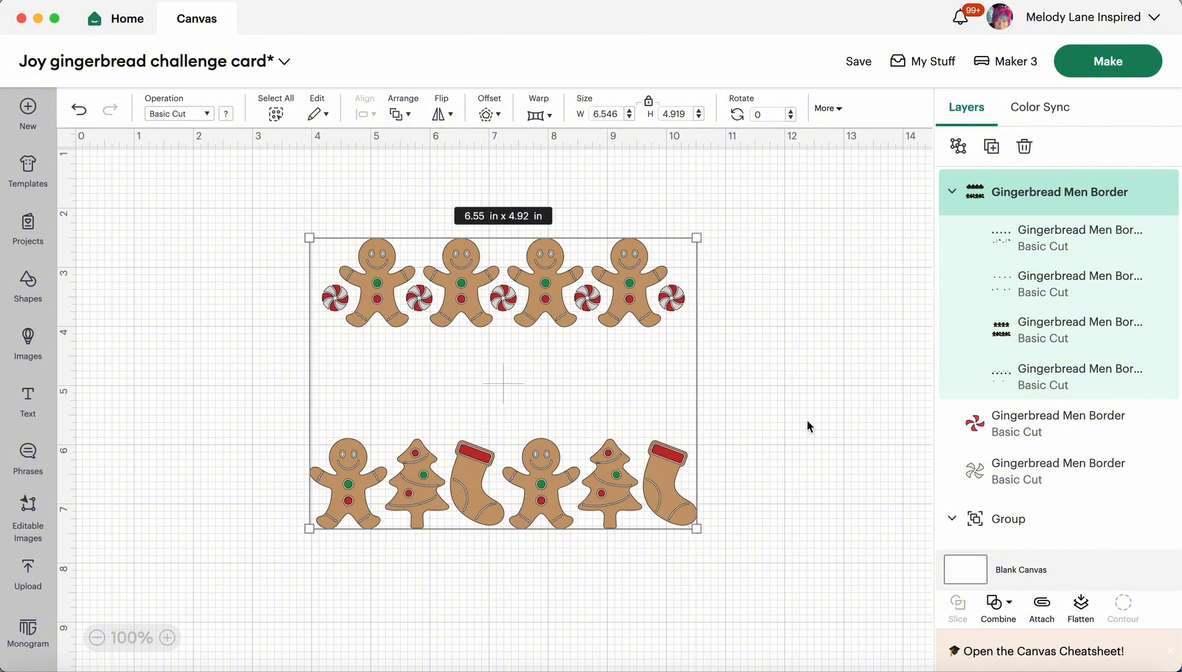
{"action": "left_click", "coordinate": [771, 349]}
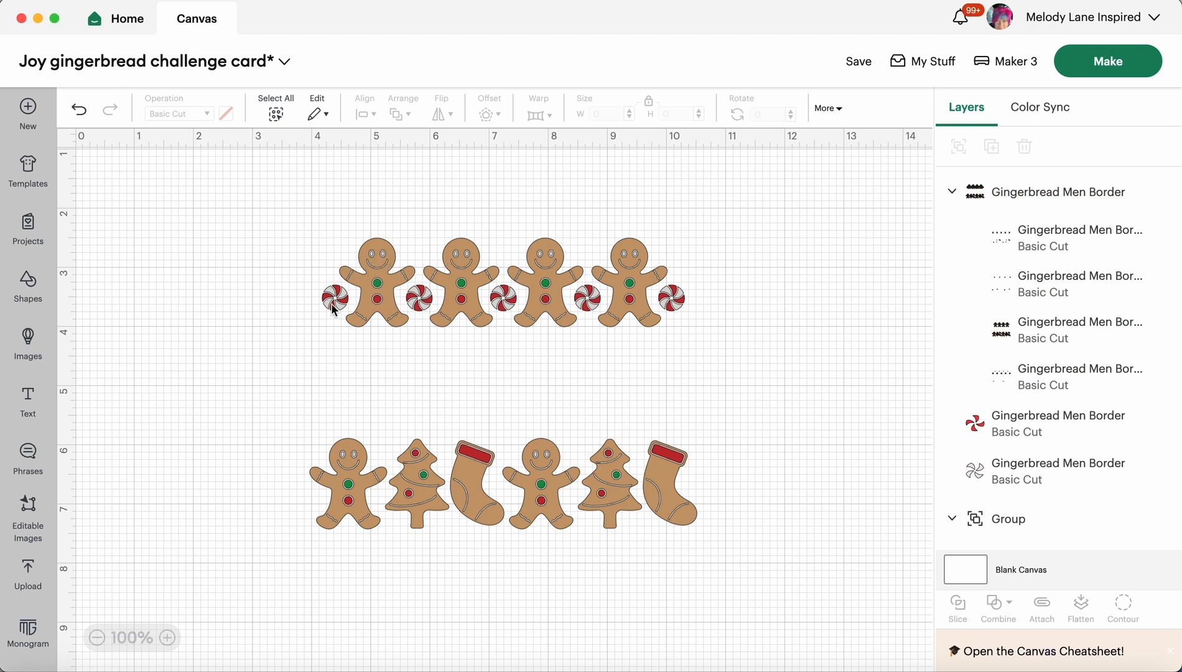
Ungroup the gingerbread men border into its separate colour layers.
{"action": "left_click", "coordinate": [383, 299]}
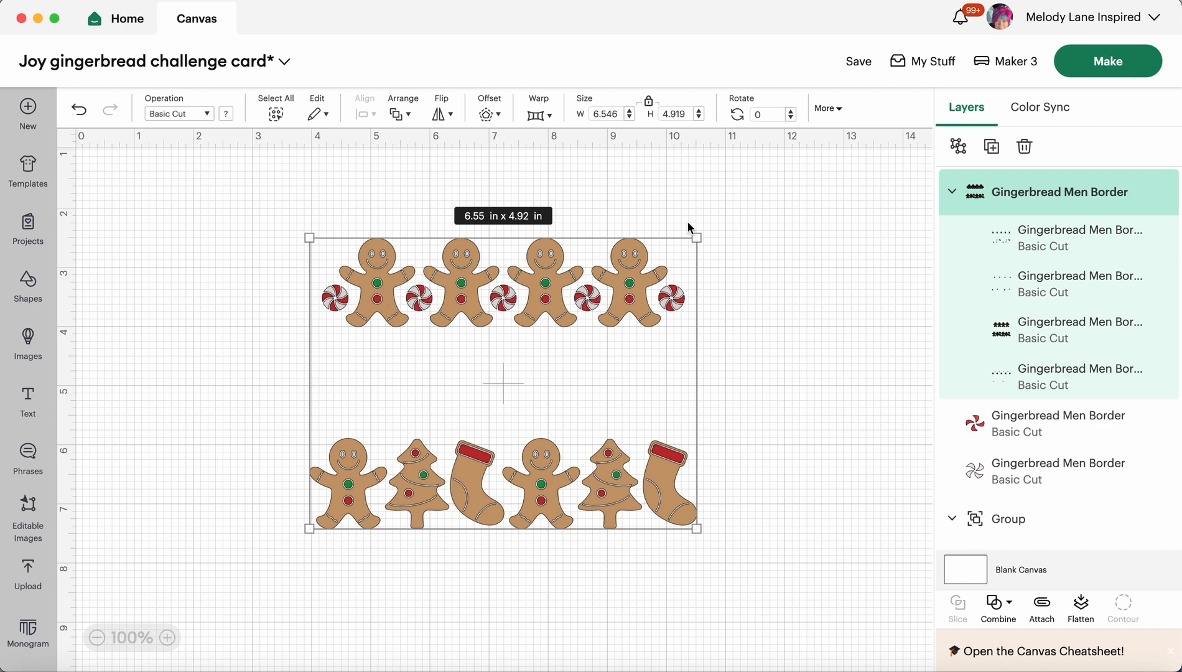
{"action": "left_click", "coordinate": [959, 148]}
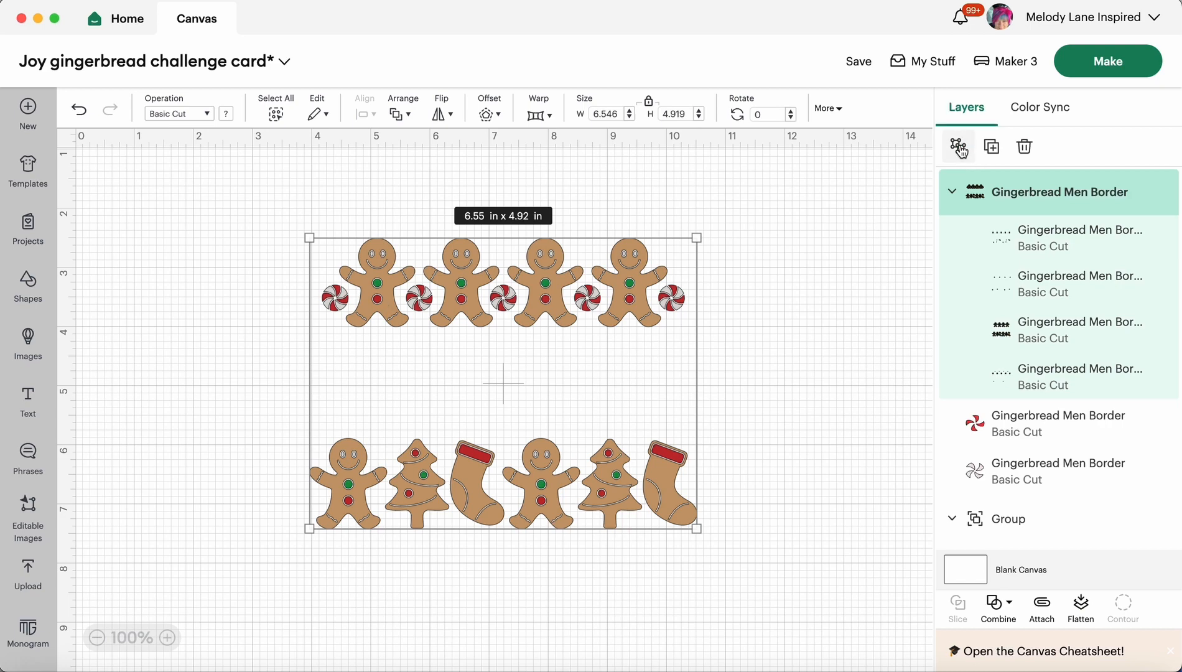
{"action": "left_click", "coordinate": [758, 305]}
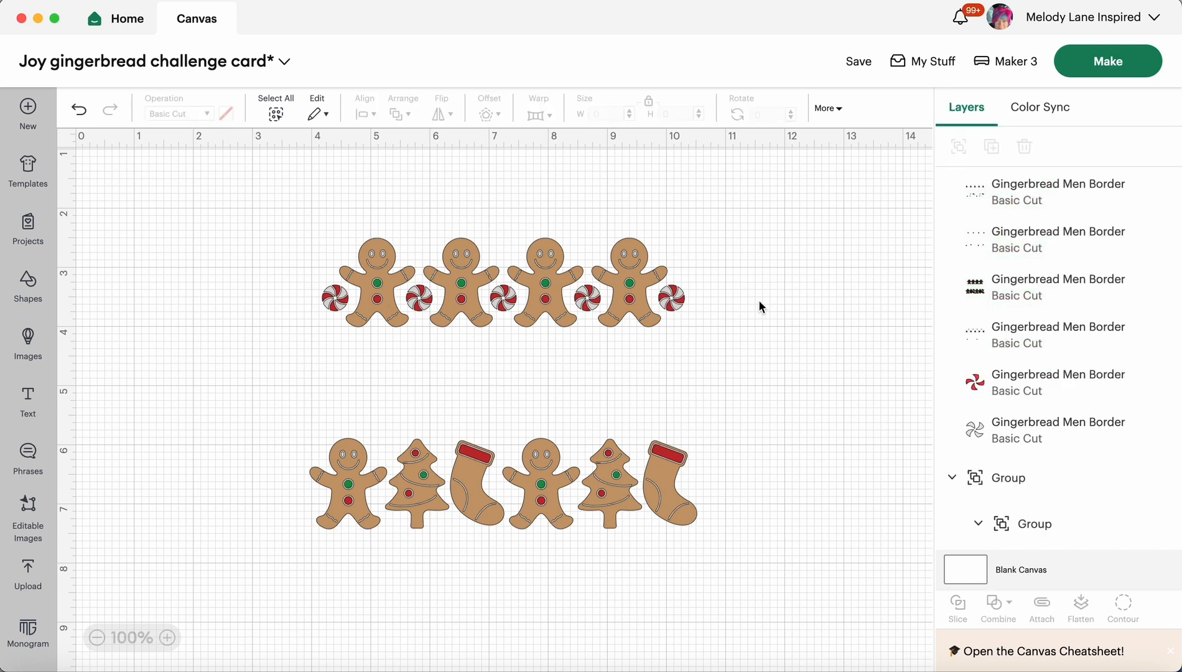
Hide every contour of the brown layer except the body outline of the first gingerbread man in the upper row.
{"action": "mouse_move", "coordinate": [641, 275]}
{"action": "left_mouse_down"}
{"action": "mouse_move", "coordinate": [683, 252]}
{"action": "mouse_move", "coordinate": [635, 338]}
{"action": "mouse_move", "coordinate": [625, 253]}
{"action": "mouse_move", "coordinate": [678, 269]}
{"action": "mouse_move", "coordinate": [600, 302]}
{"action": "mouse_move", "coordinate": [635, 258]}
{"action": "mouse_move", "coordinate": [641, 267]}
{"action": "mouse_move", "coordinate": [621, 267]}
{"action": "mouse_move", "coordinate": [637, 271]}
{"action": "left_mouse_up"}
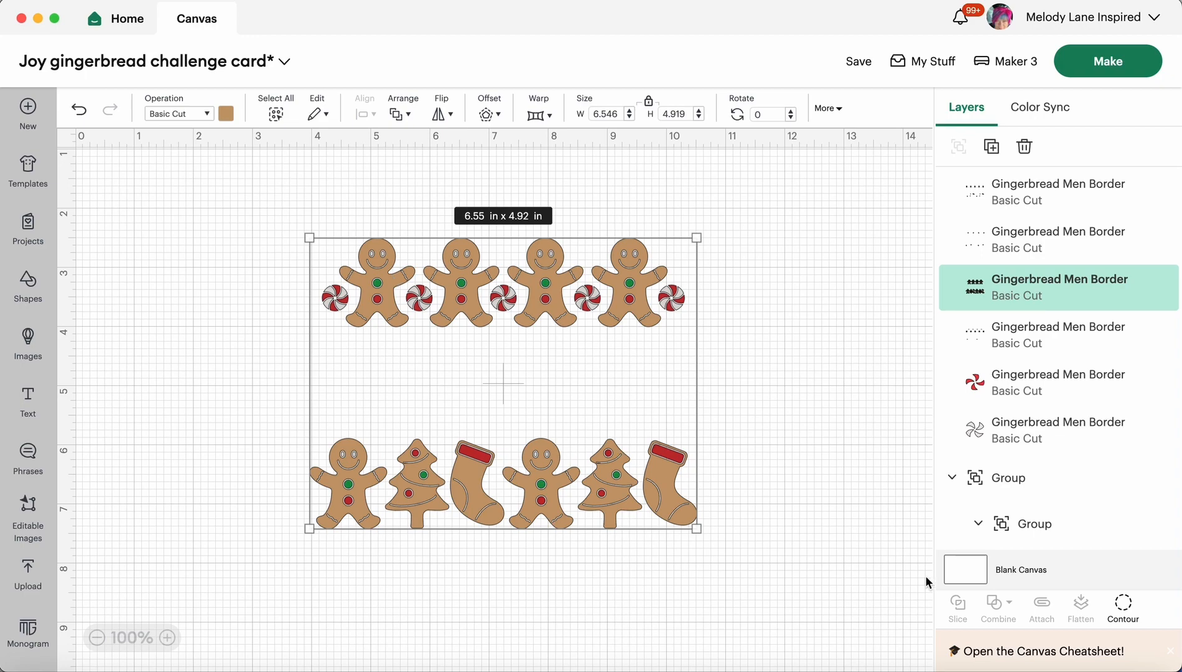
{"action": "left_click", "coordinate": [1123, 604]}
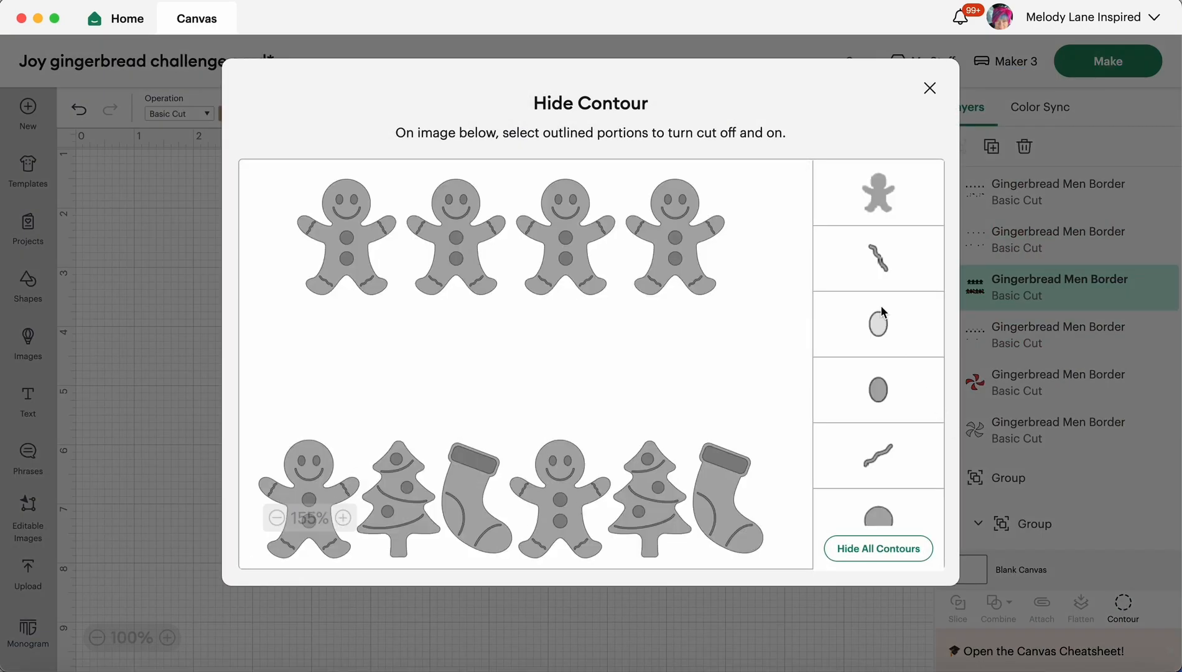
{"action": "left_click", "coordinate": [898, 553]}
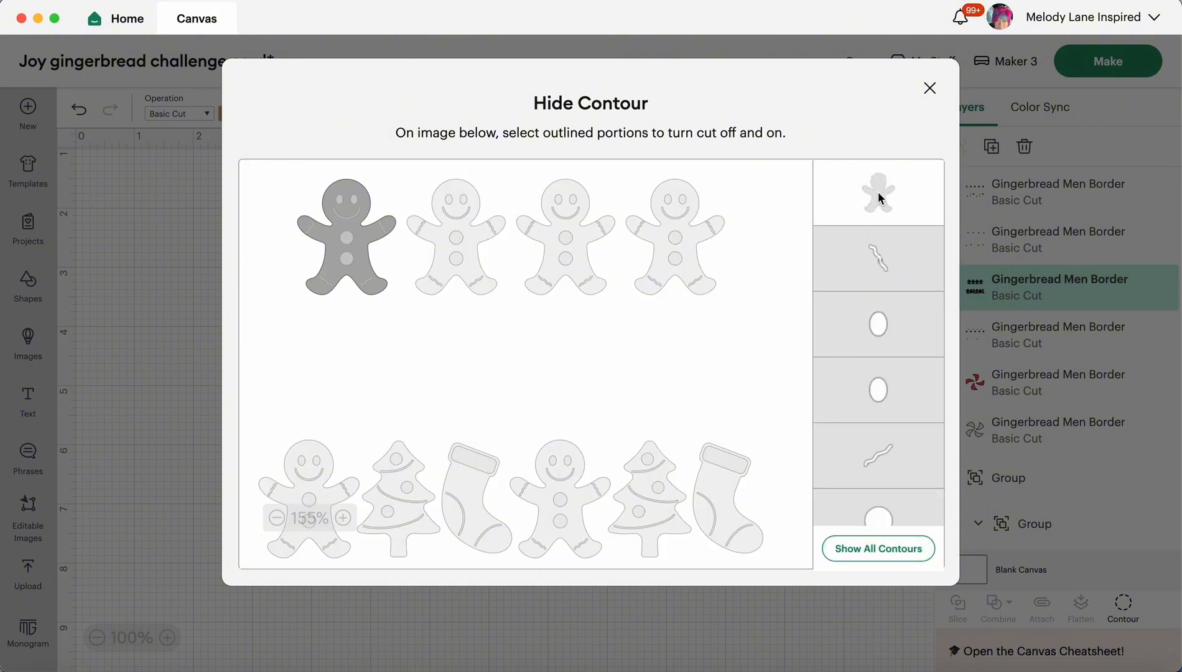
{"action": "left_click", "coordinate": [350, 233]}
{"action": "left_click", "coordinate": [357, 222]}
{"action": "left_click", "coordinate": [582, 240]}
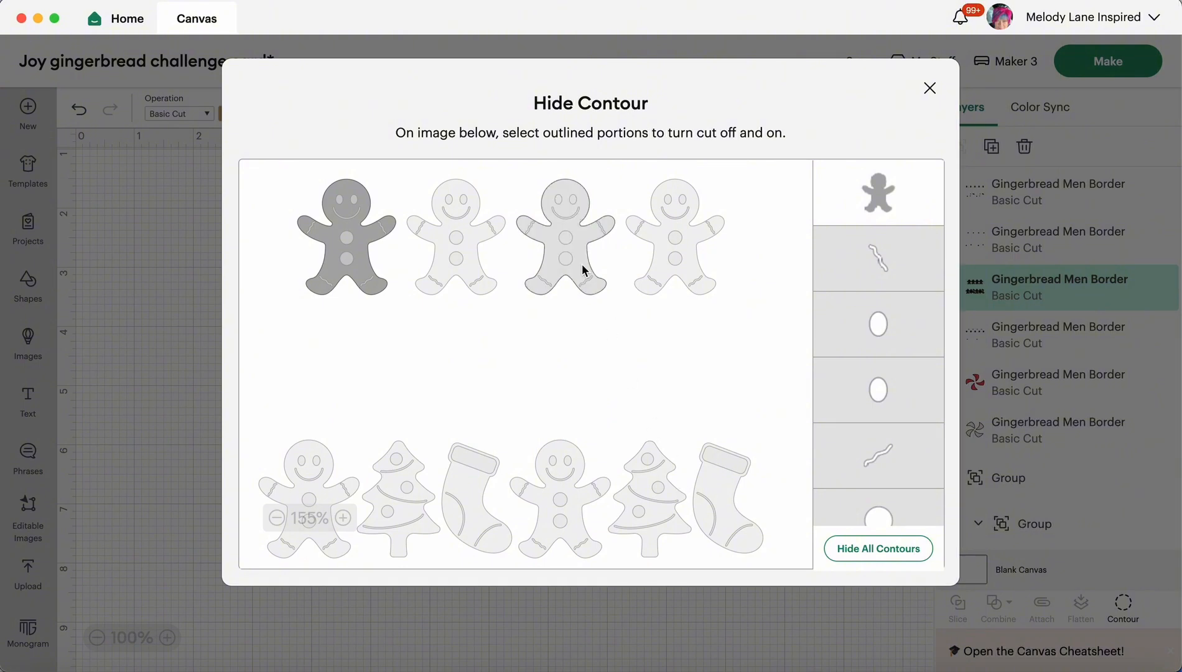
{"action": "left_click", "coordinate": [581, 265]}
{"action": "left_click", "coordinate": [882, 194]}
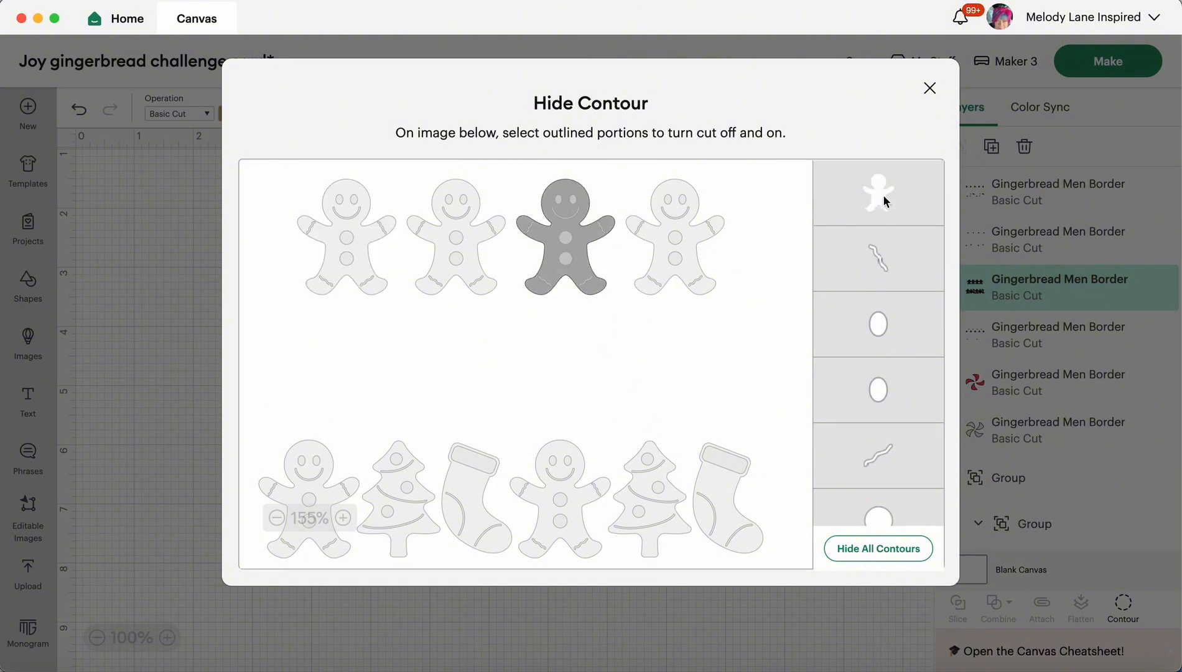
{"action": "left_click", "coordinate": [882, 194]}
{"action": "left_click", "coordinate": [581, 202]}
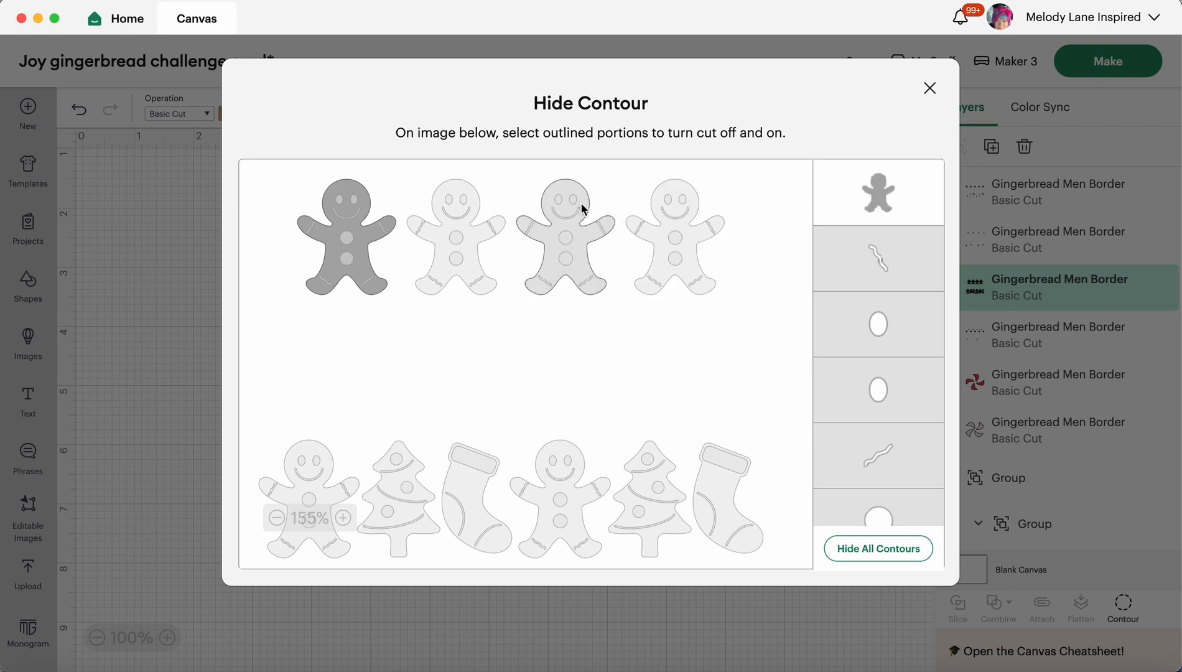
{"action": "key", "text": "Escape"}
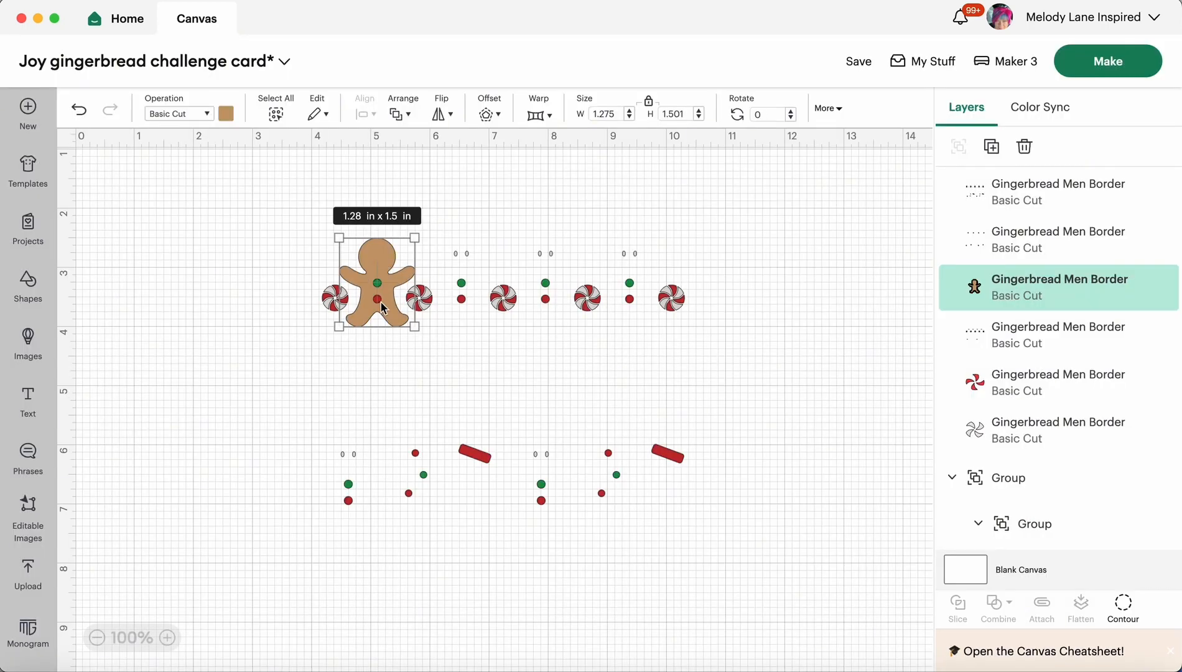
Hide all contours of the red layer except the first gingerbread man's lower button.
{"action": "left_click", "coordinate": [349, 501]}
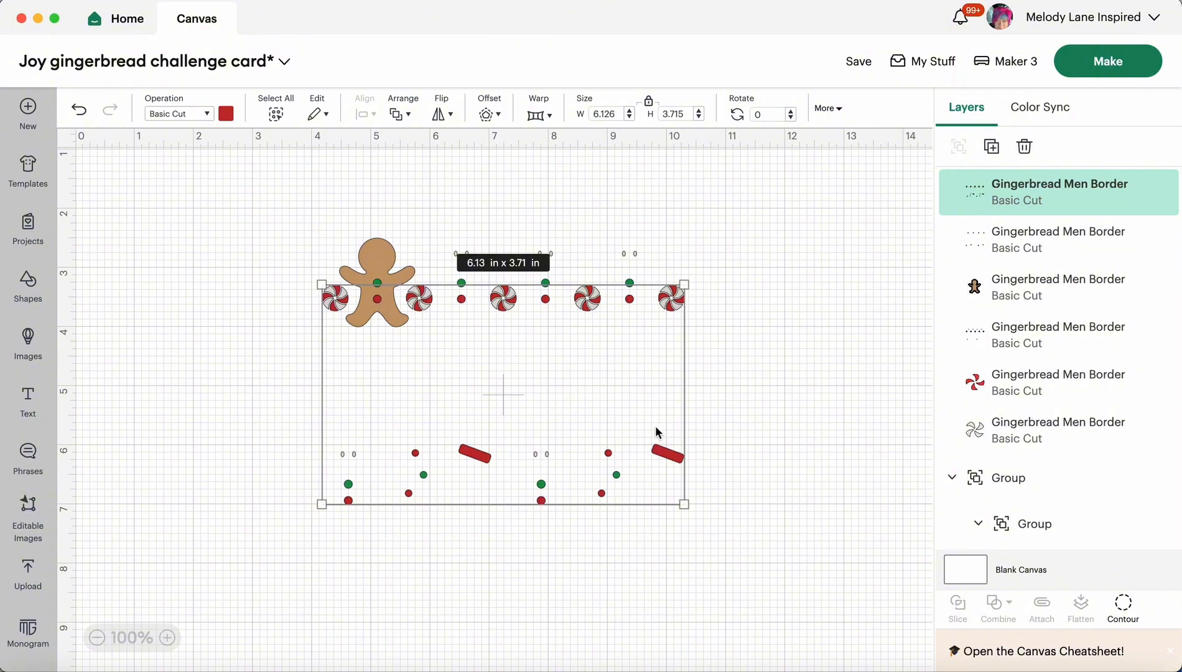
{"action": "left_click", "coordinate": [1125, 606]}
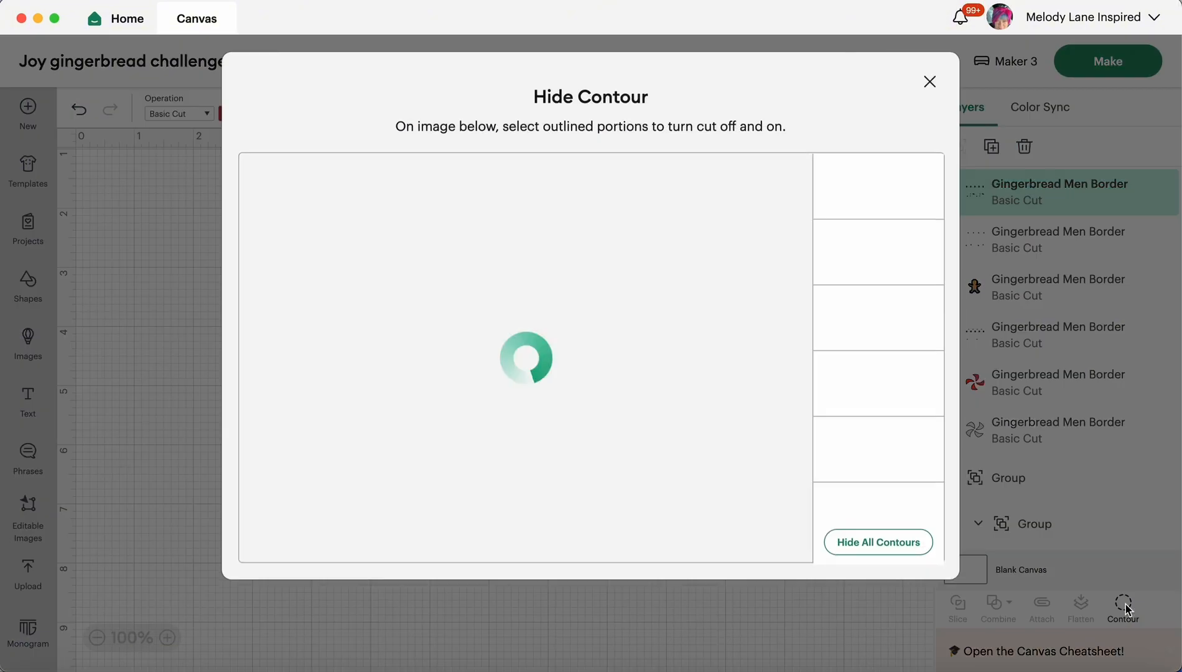
{"action": "left_click", "coordinate": [897, 546]}
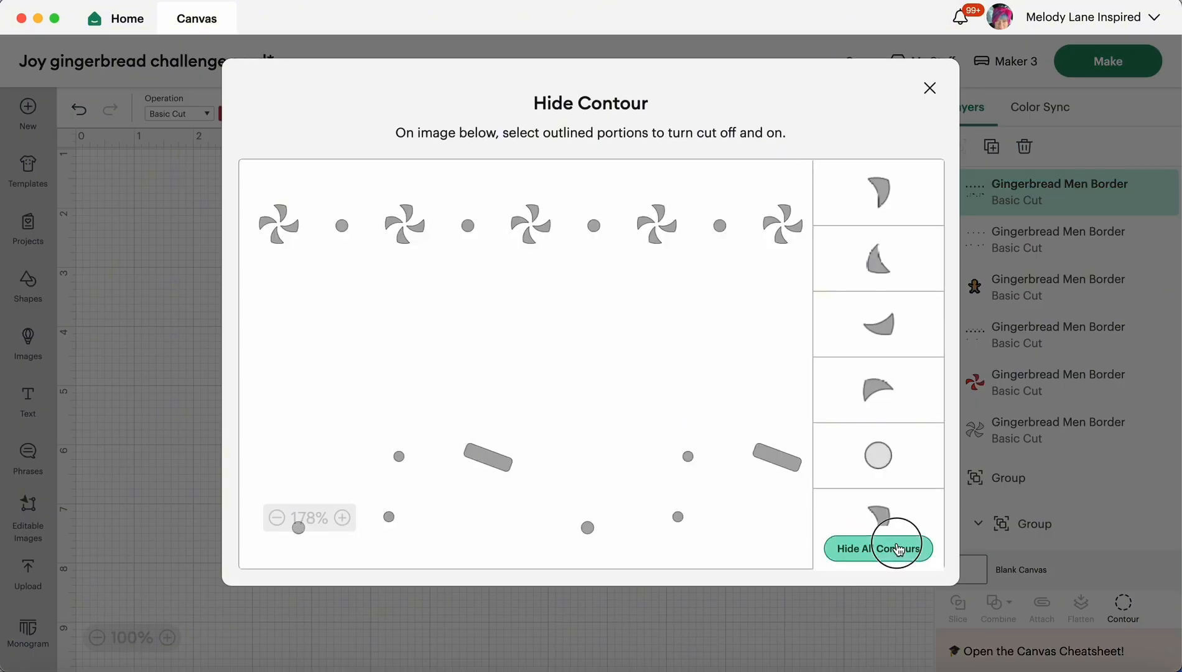
{"action": "left_click", "coordinate": [410, 208]}
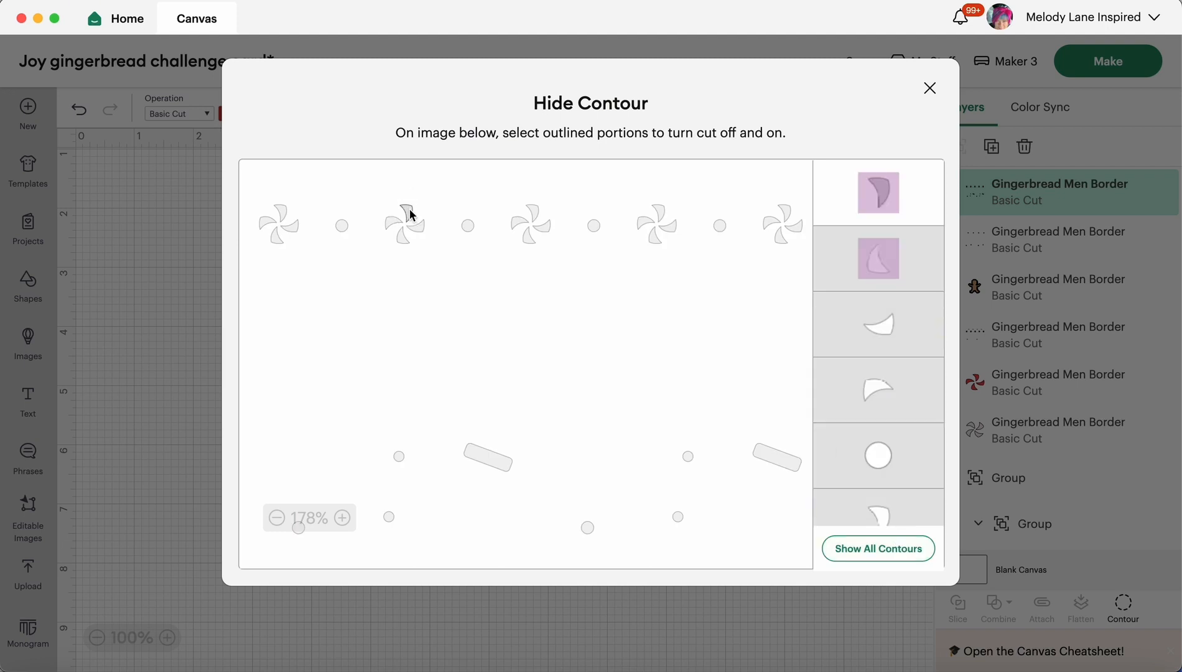
{"action": "left_click", "coordinate": [342, 225]}
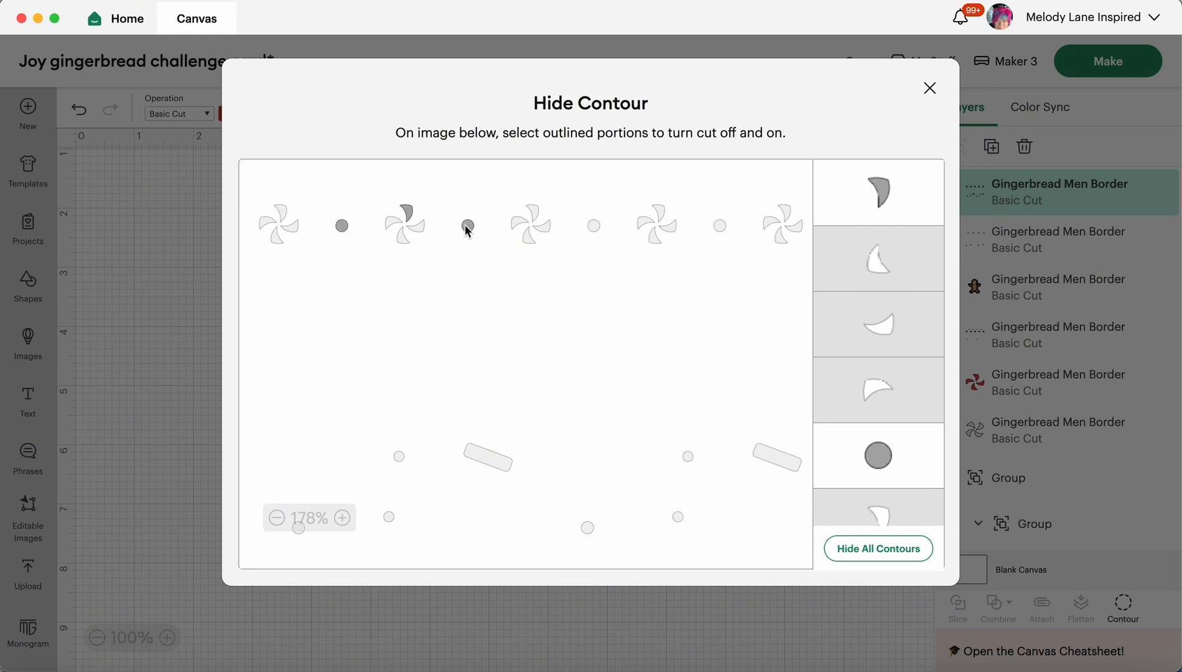
{"action": "left_click", "coordinate": [407, 209]}
{"action": "left_click", "coordinate": [929, 87]}
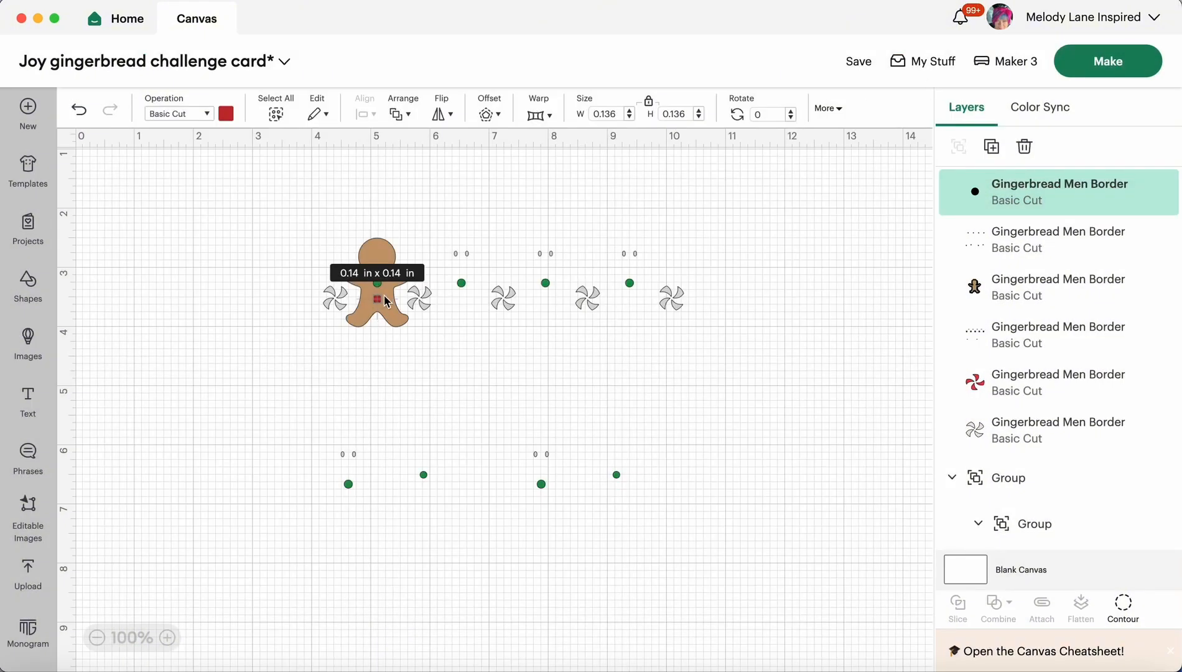
Hide all contours of the green layer except the first gingerbread man's upper button.
{"action": "left_click", "coordinate": [460, 282]}
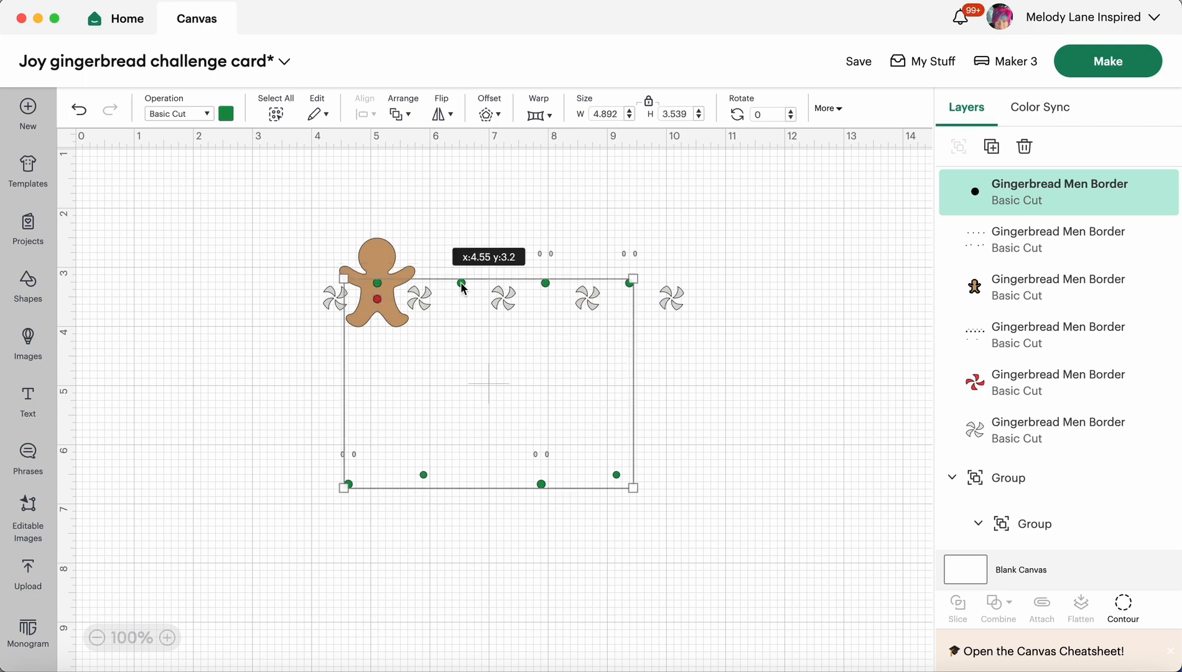
{"action": "left_click", "coordinate": [1129, 611]}
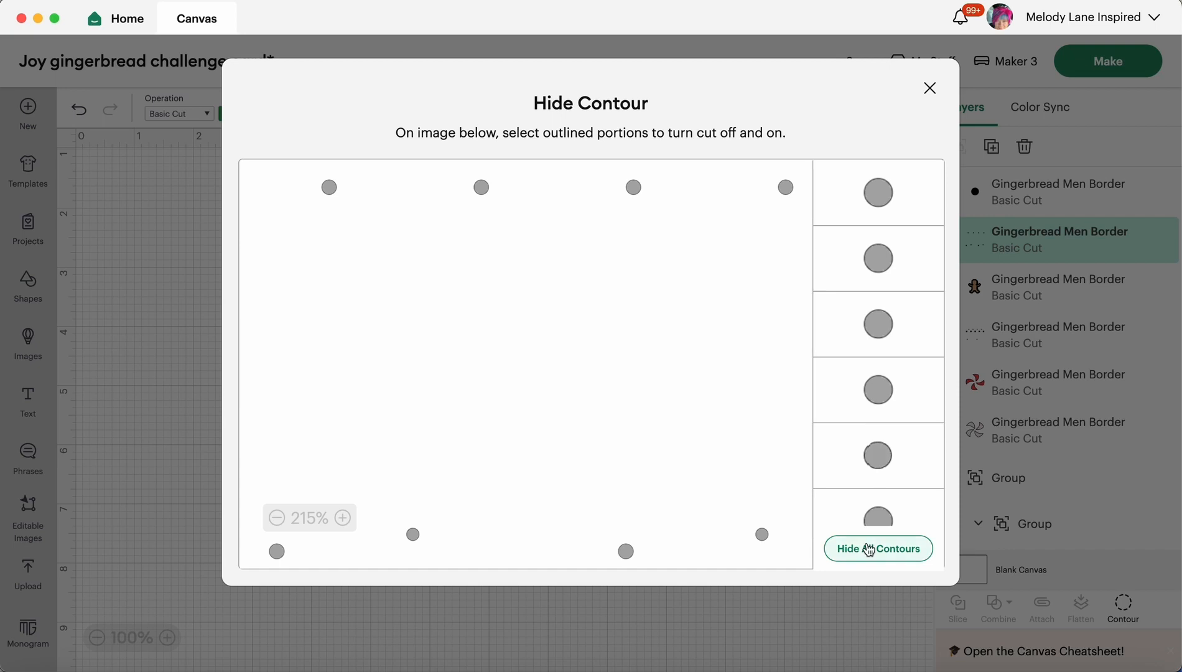
{"action": "left_click", "coordinate": [871, 548]}
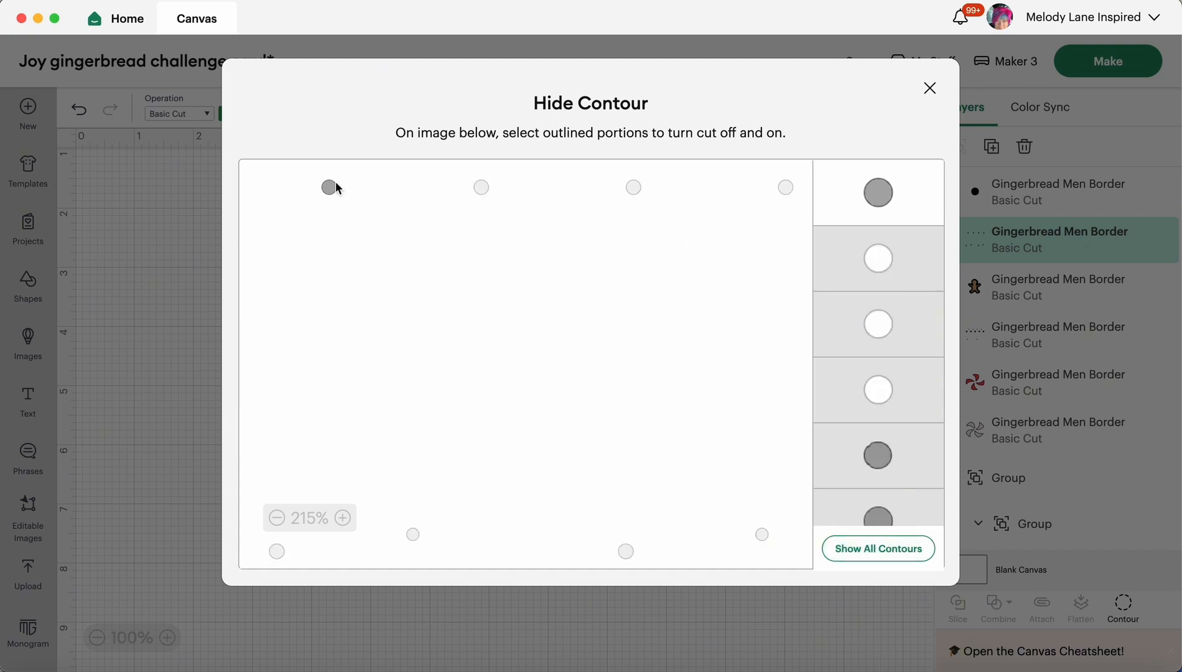
{"action": "left_click", "coordinate": [930, 86]}
Send the brown gingerbread man body to the back, behind the eyes and buttons.
{"action": "left_click", "coordinate": [390, 353]}
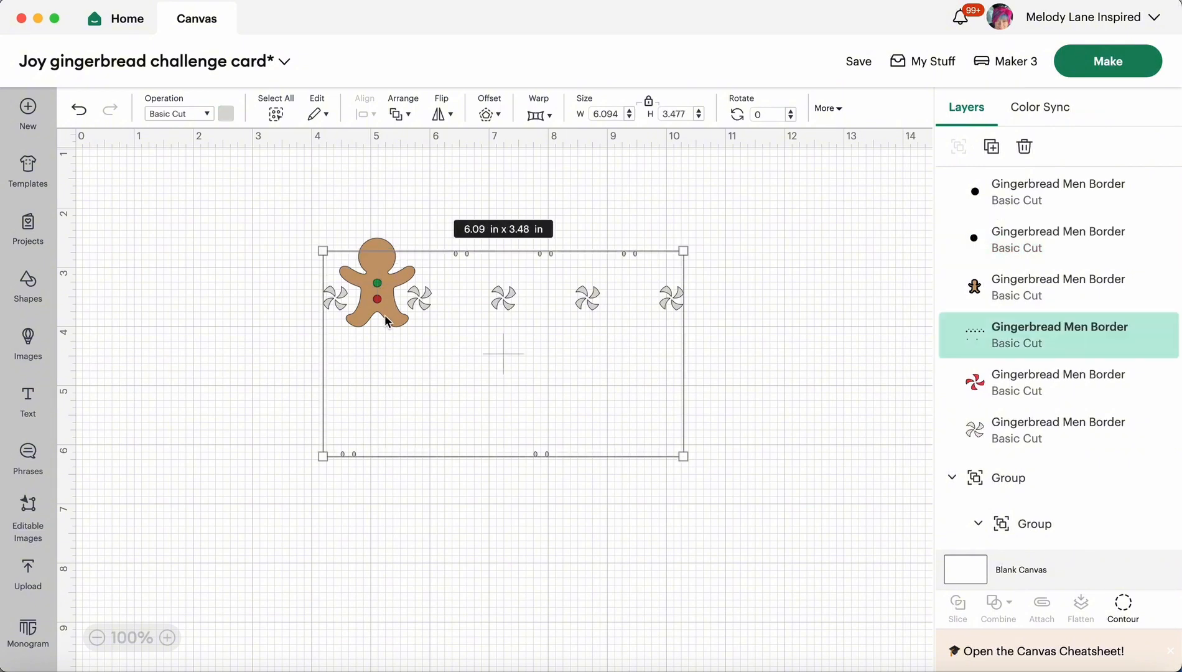
{"action": "left_click", "coordinate": [225, 216]}
{"action": "left_click", "coordinate": [385, 316]}
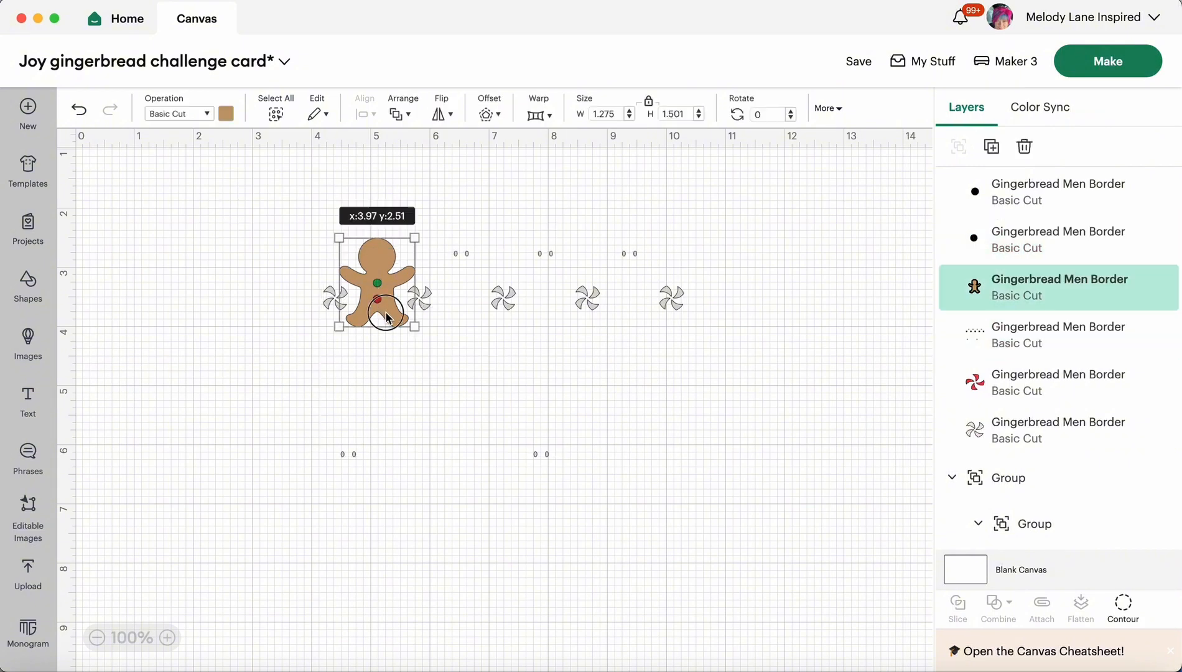
{"action": "right_click", "coordinate": [387, 317]}
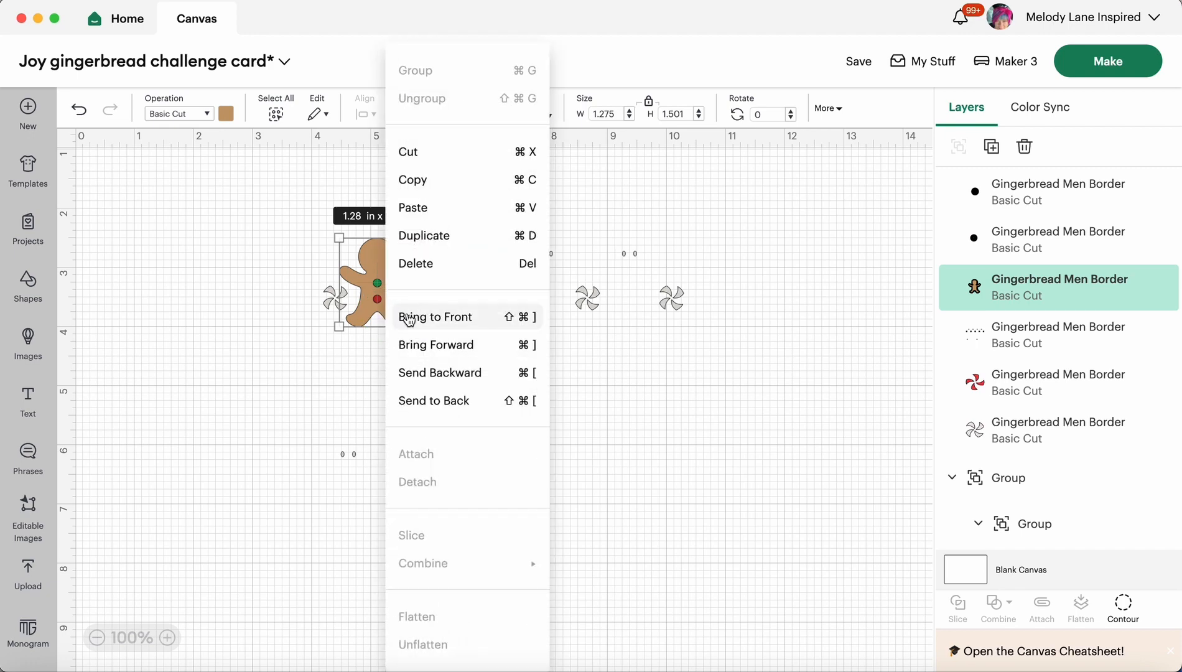
{"action": "left_click", "coordinate": [436, 400]}
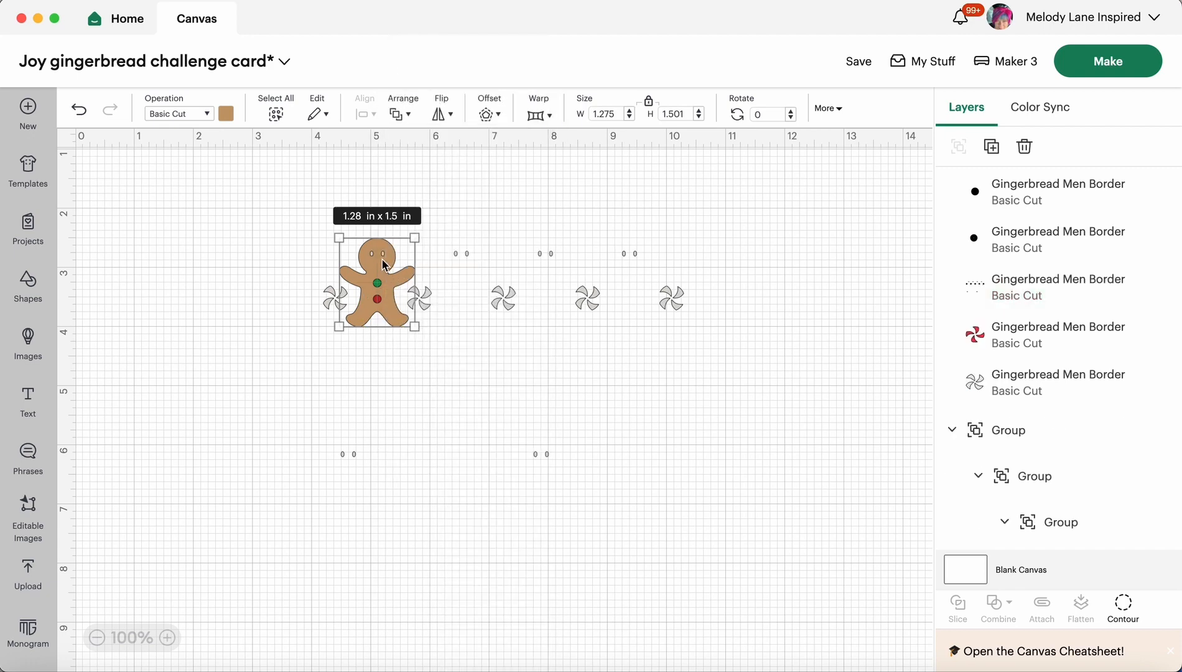
{"action": "left_click", "coordinate": [266, 246]}
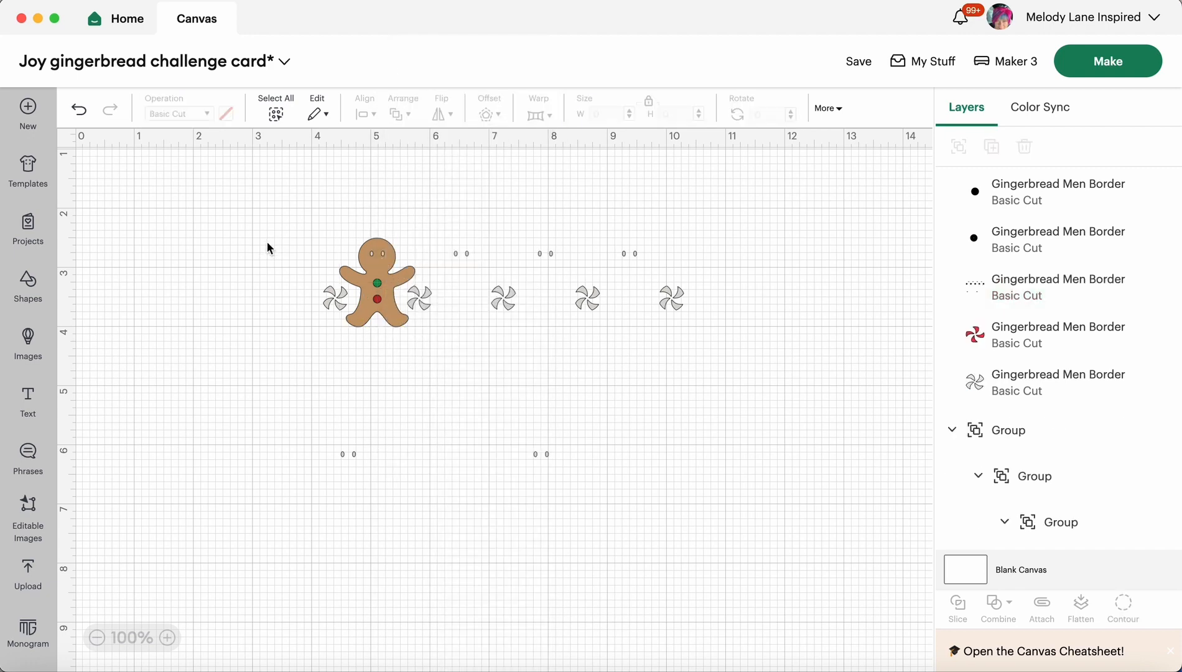
Hide all contours of the light grey eyes-and-swirls layer except the two eyes of the remaining gingerbread man.
{"action": "left_click", "coordinate": [373, 254]}
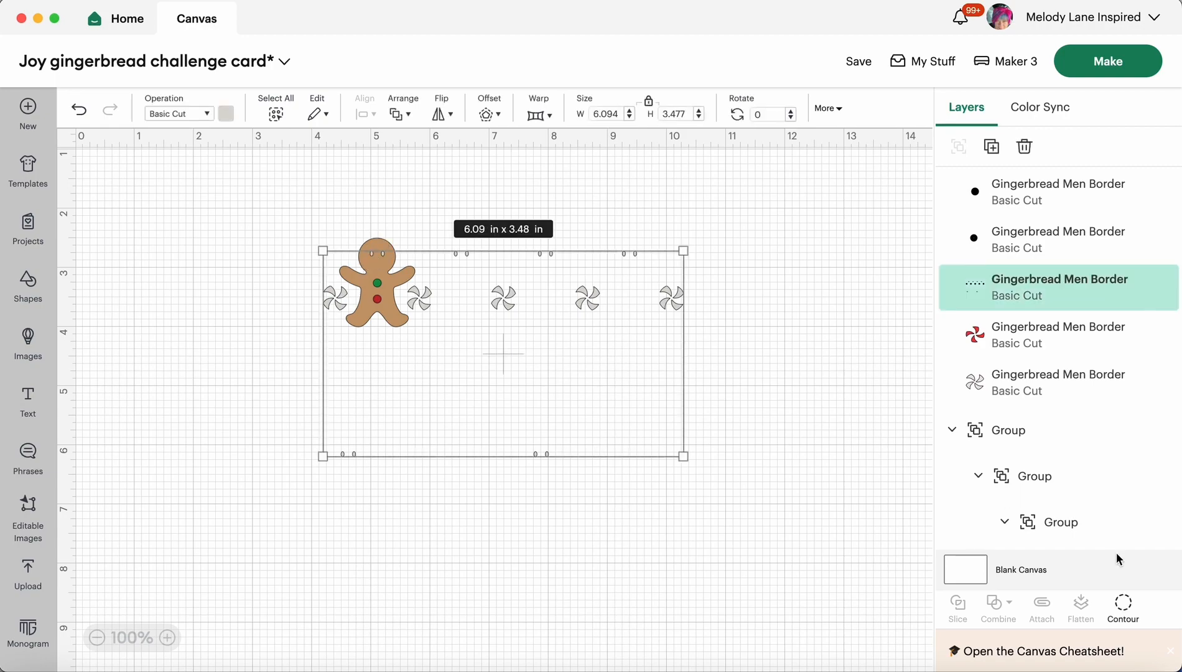
{"action": "left_click", "coordinate": [1123, 604]}
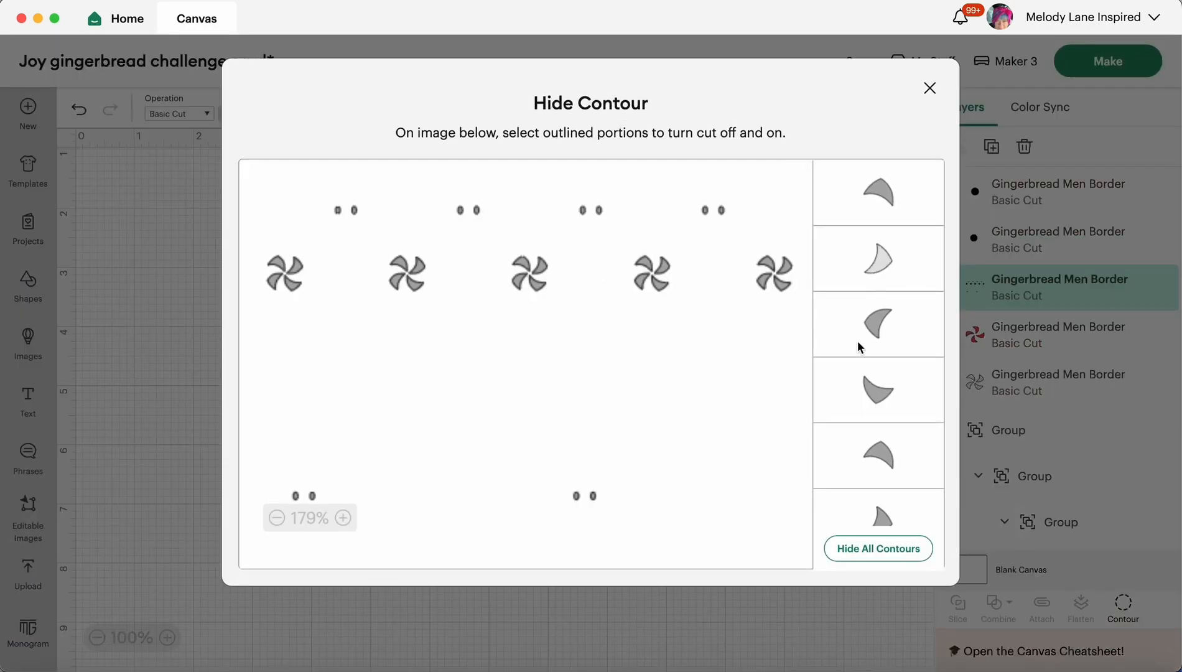
{"action": "left_click", "coordinate": [872, 549]}
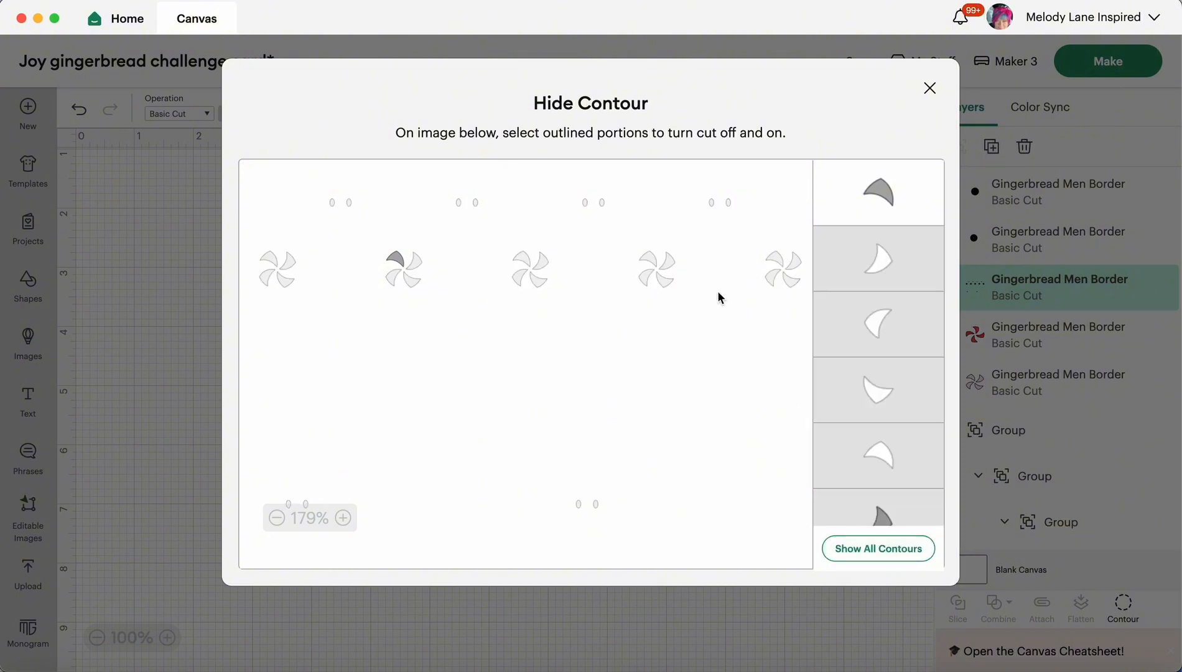
{"action": "left_click", "coordinate": [332, 202]}
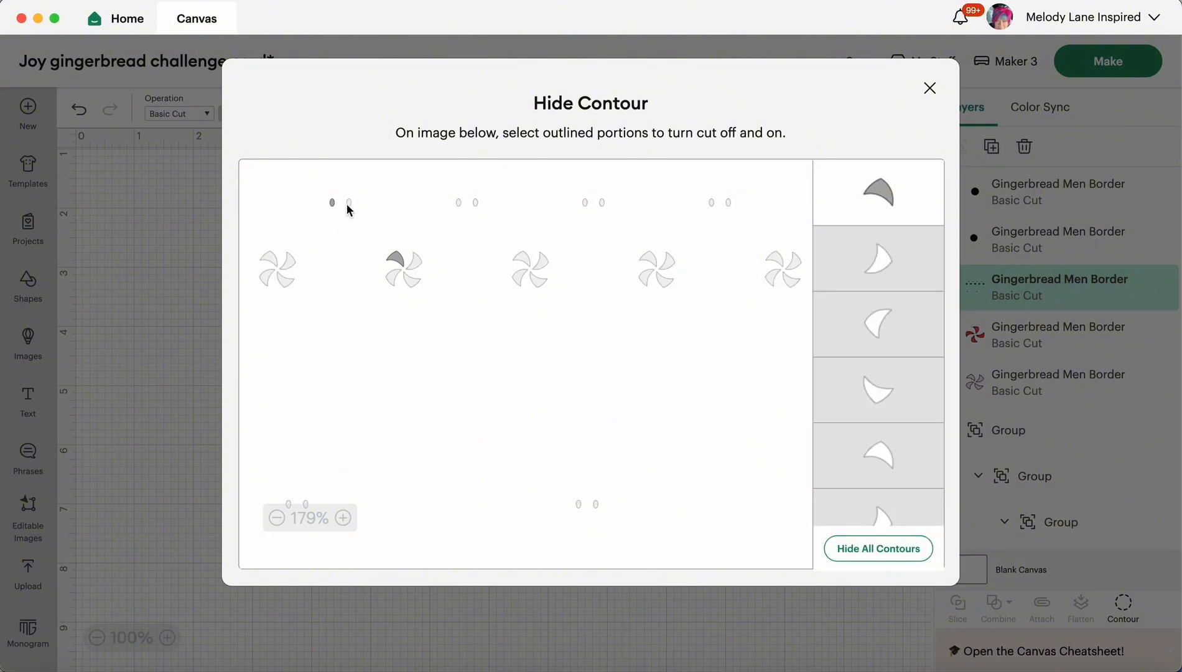
{"action": "left_click", "coordinate": [348, 202]}
{"action": "left_click", "coordinate": [397, 257]}
{"action": "left_click", "coordinate": [928, 89]}
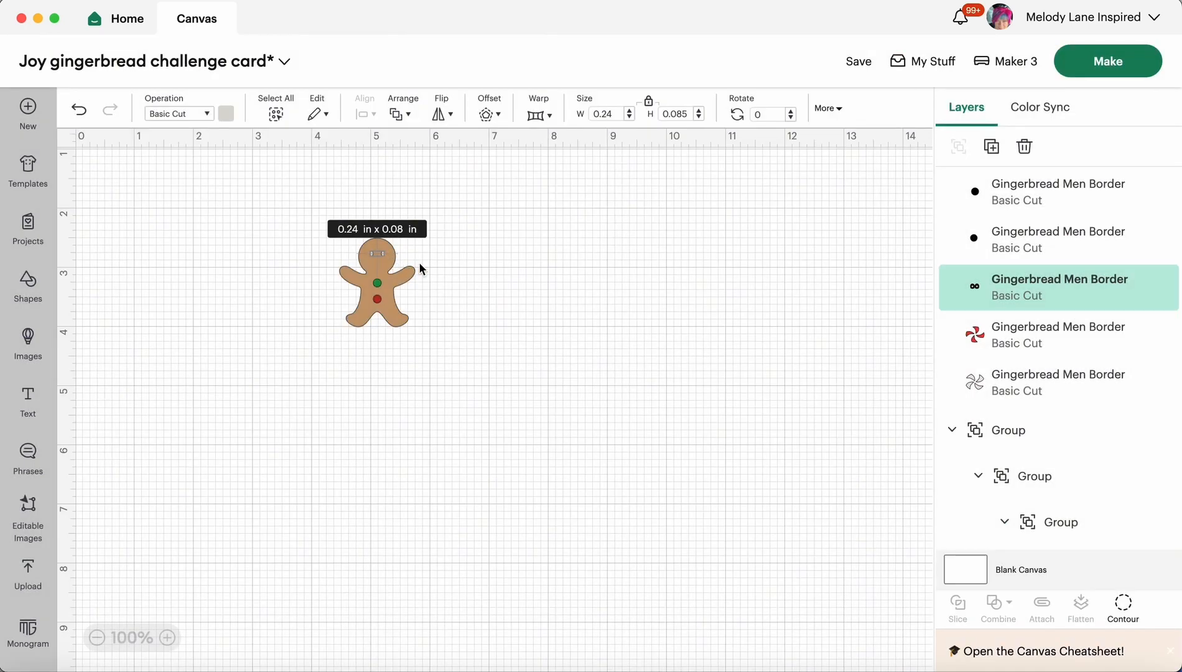
{"action": "left_click", "coordinate": [495, 278]}
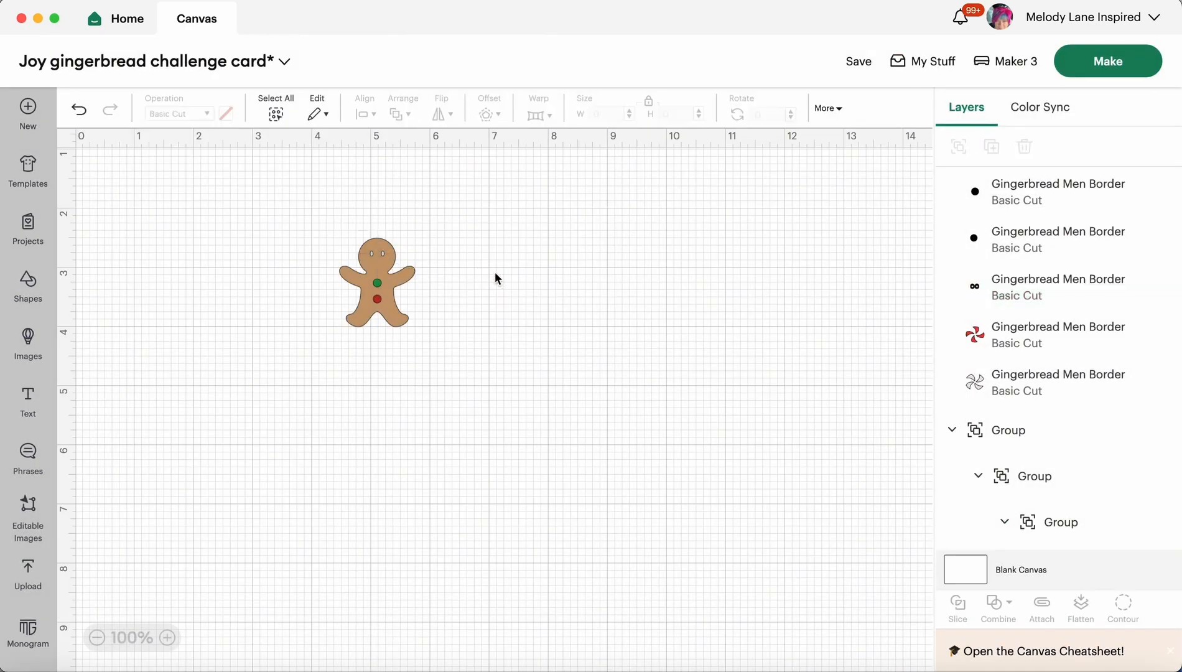
Subtract the two eyes from the brown gingerbread man body.
{"action": "left_click", "coordinate": [386, 260]}
{"action": "left_click", "coordinate": [411, 273], "text": "shift"}
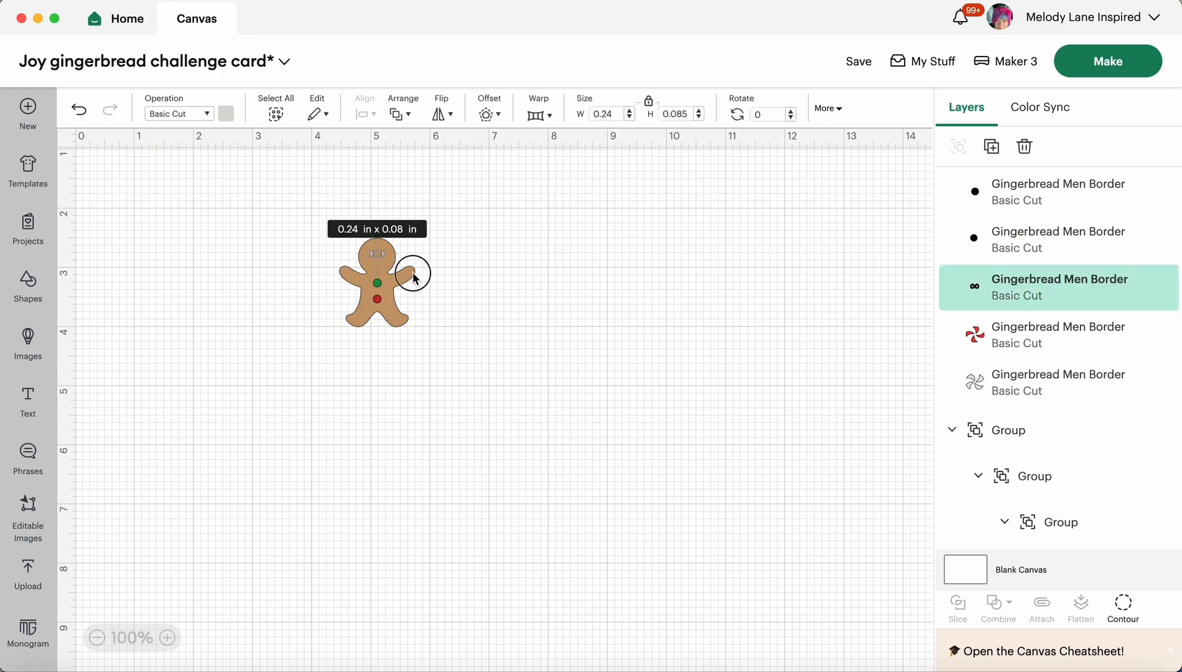
{"action": "left_click", "coordinate": [999, 604]}
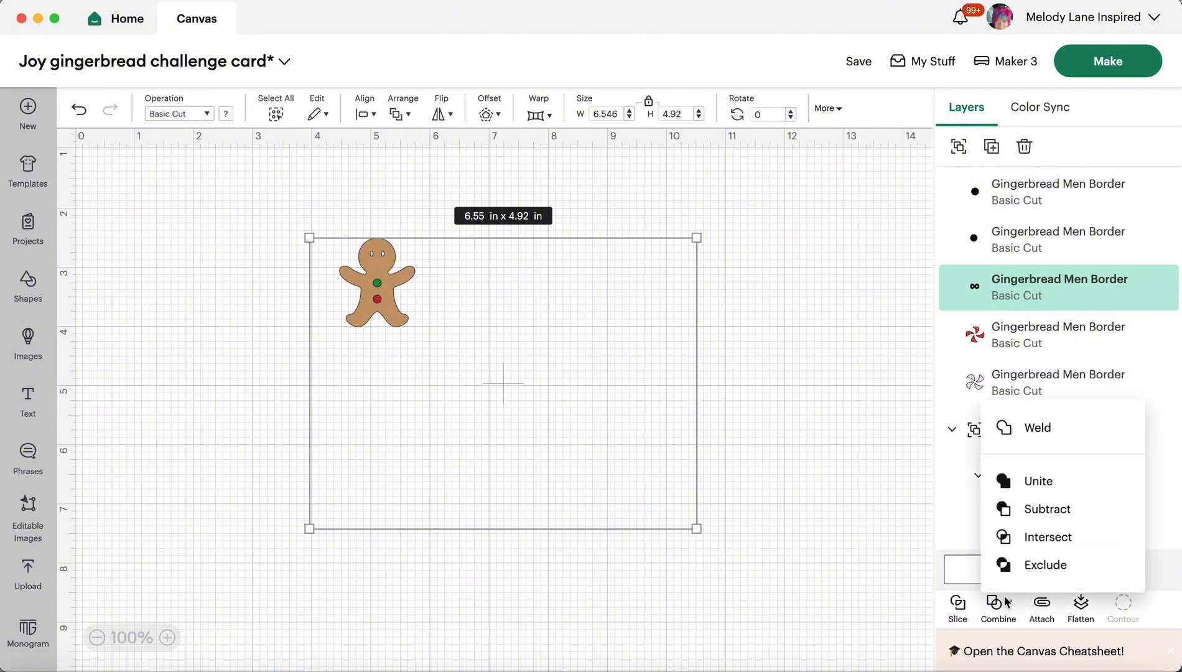
{"action": "left_click", "coordinate": [1029, 516]}
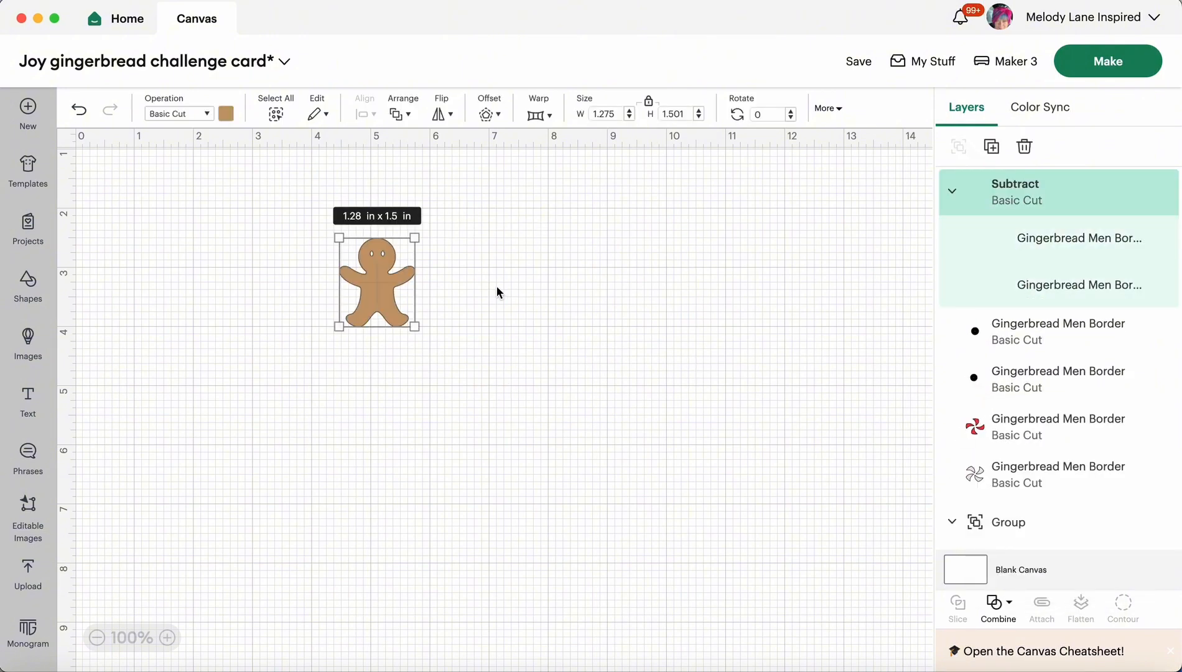
Send the subtracted gingerbread man body to the back, behind the two buttons.
{"action": "mouse_move", "coordinate": [391, 297]}
{"action": "left_mouse_down"}
{"action": "mouse_move", "coordinate": [443, 299]}
{"action": "mouse_move", "coordinate": [390, 295]}
{"action": "left_mouse_up"}
{"action": "right_click", "coordinate": [376, 285]}
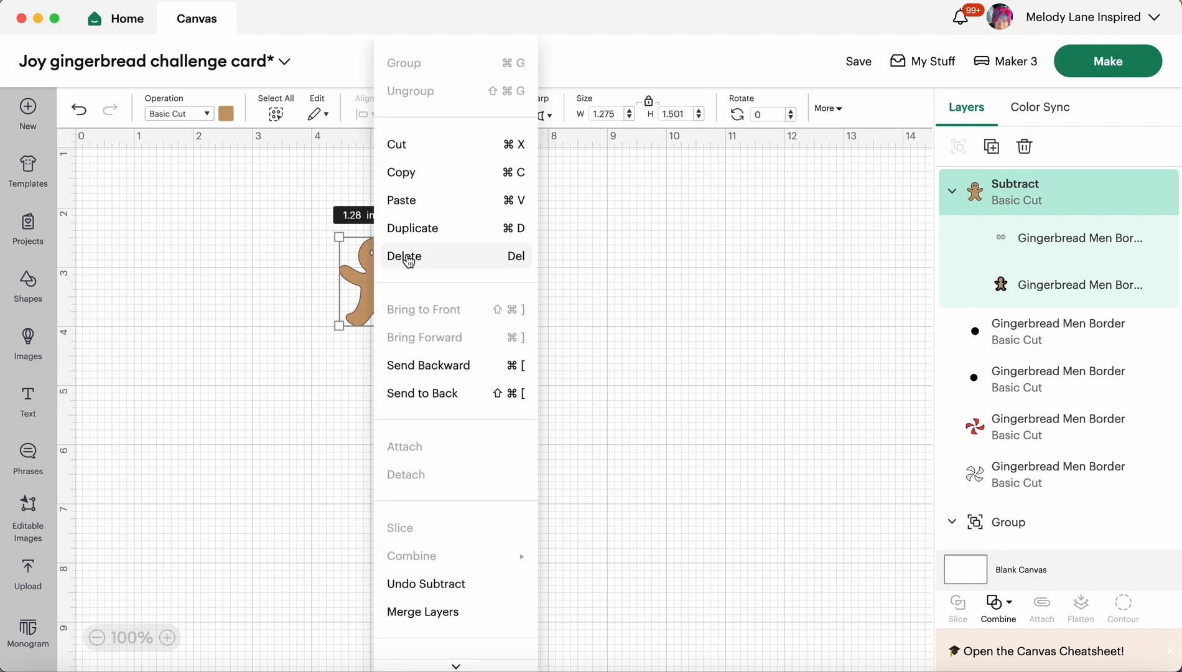
{"action": "left_click", "coordinate": [432, 393]}
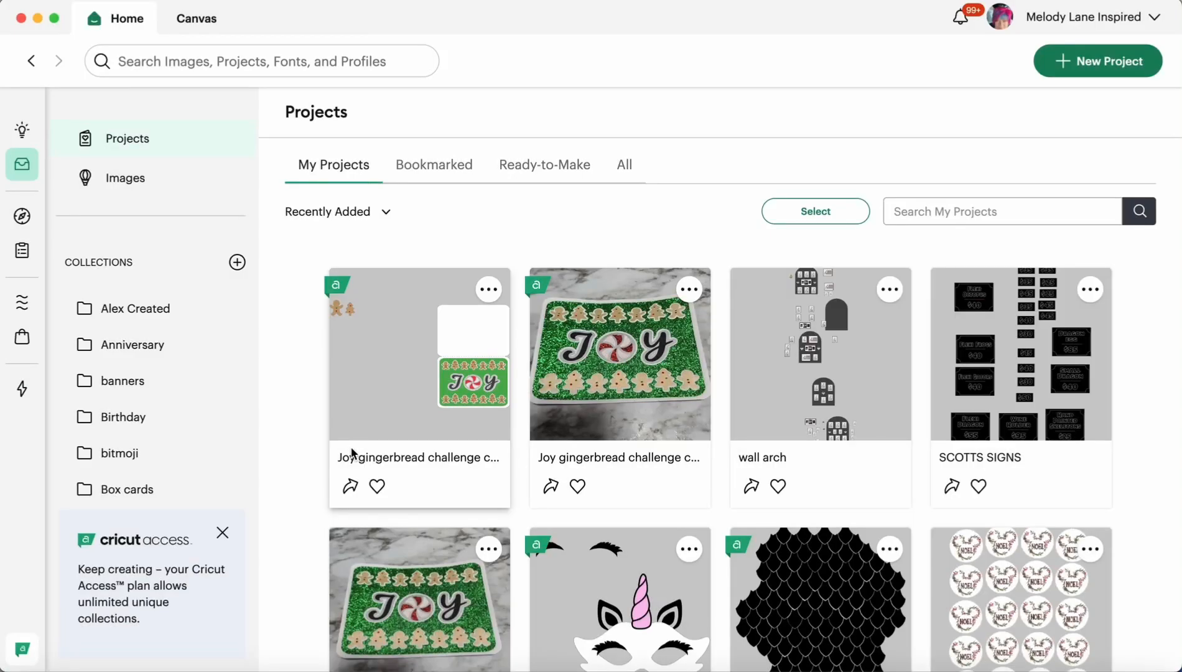
Start sharing the newest Joy gingerbread challenge card project and add the photo "gingerbread joy card.jpeg" from Downloads to it.
{"action": "left_click", "coordinate": [351, 486]}
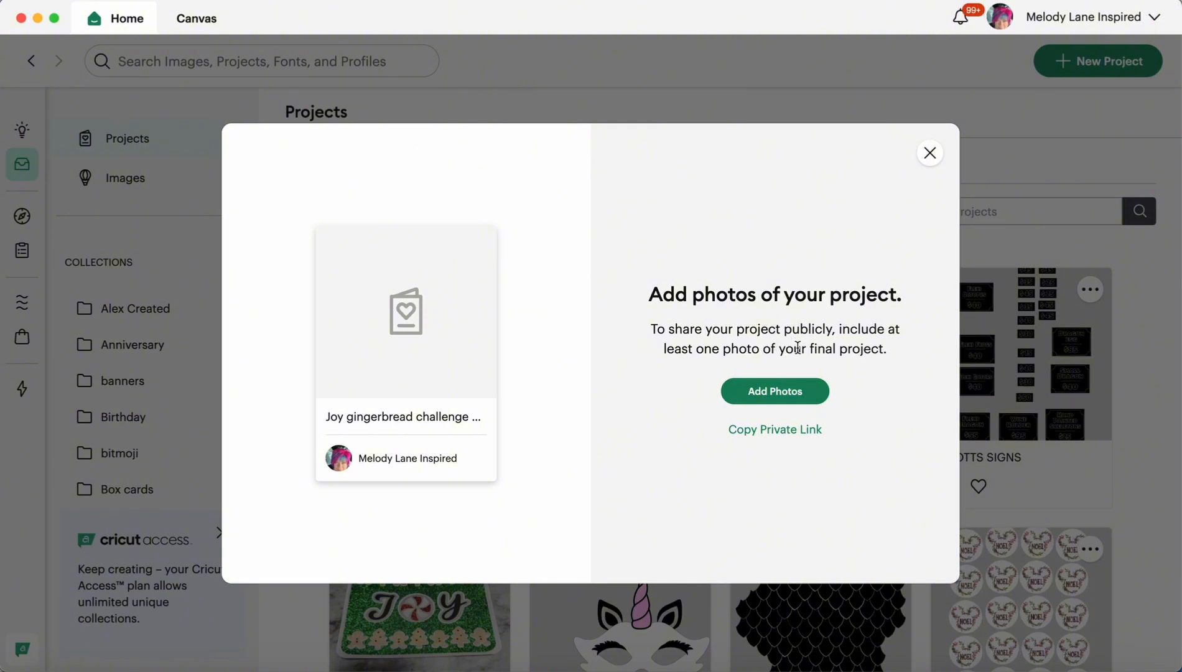
{"action": "left_click", "coordinate": [786, 393]}
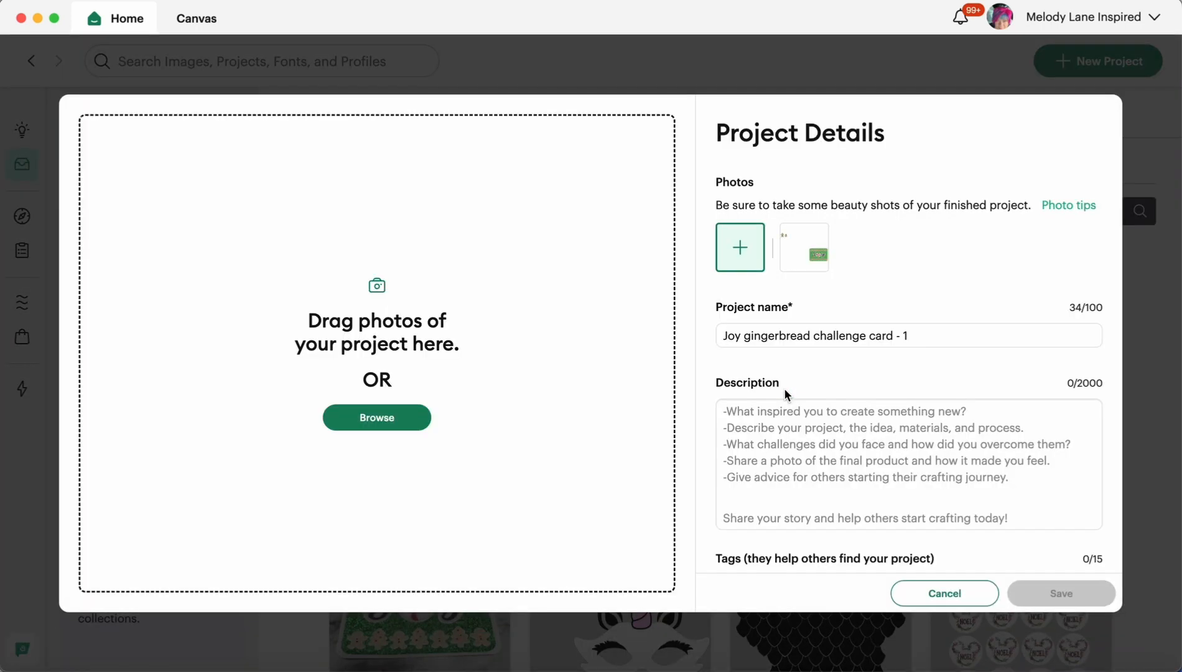
{"action": "left_click", "coordinate": [385, 424]}
{"action": "scroll", "coordinate": [440, 297], "scroll_direction": "down", "scroll_amount": 2}
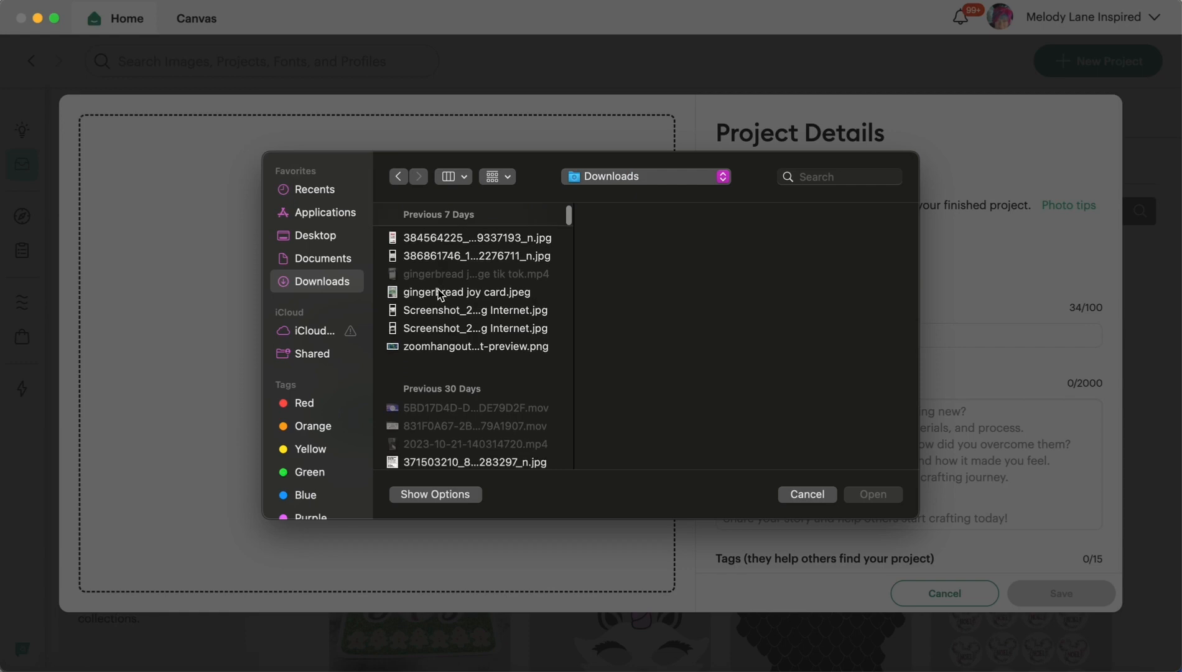
{"action": "left_click", "coordinate": [440, 292]}
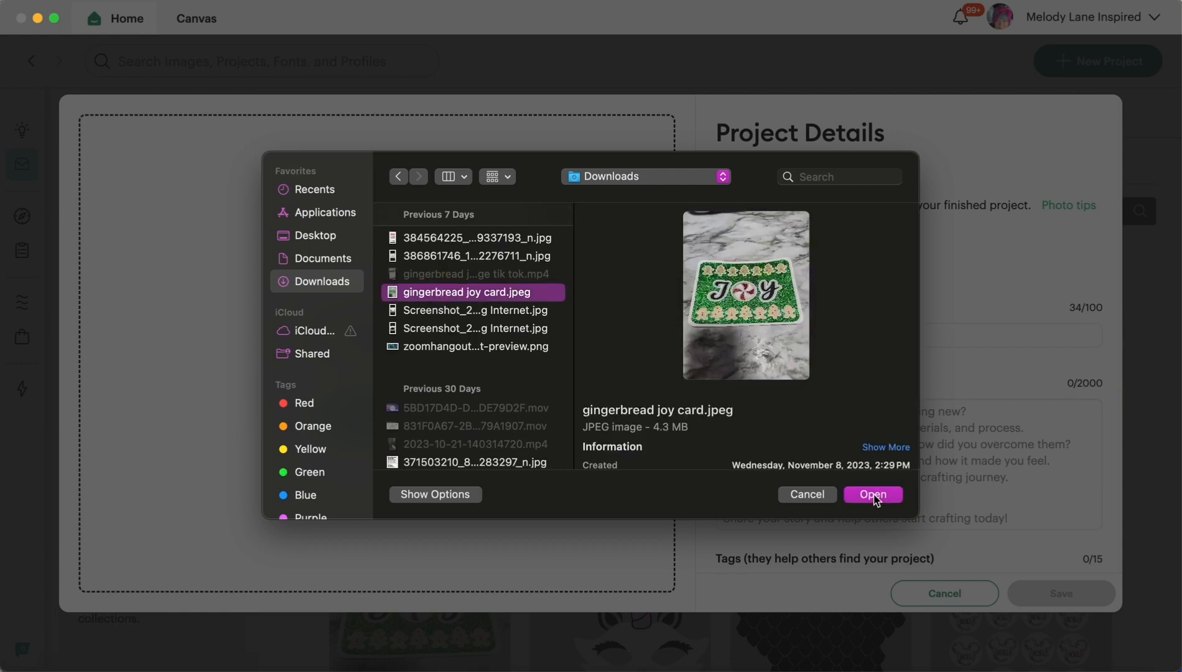
{"action": "left_click", "coordinate": [873, 495]}
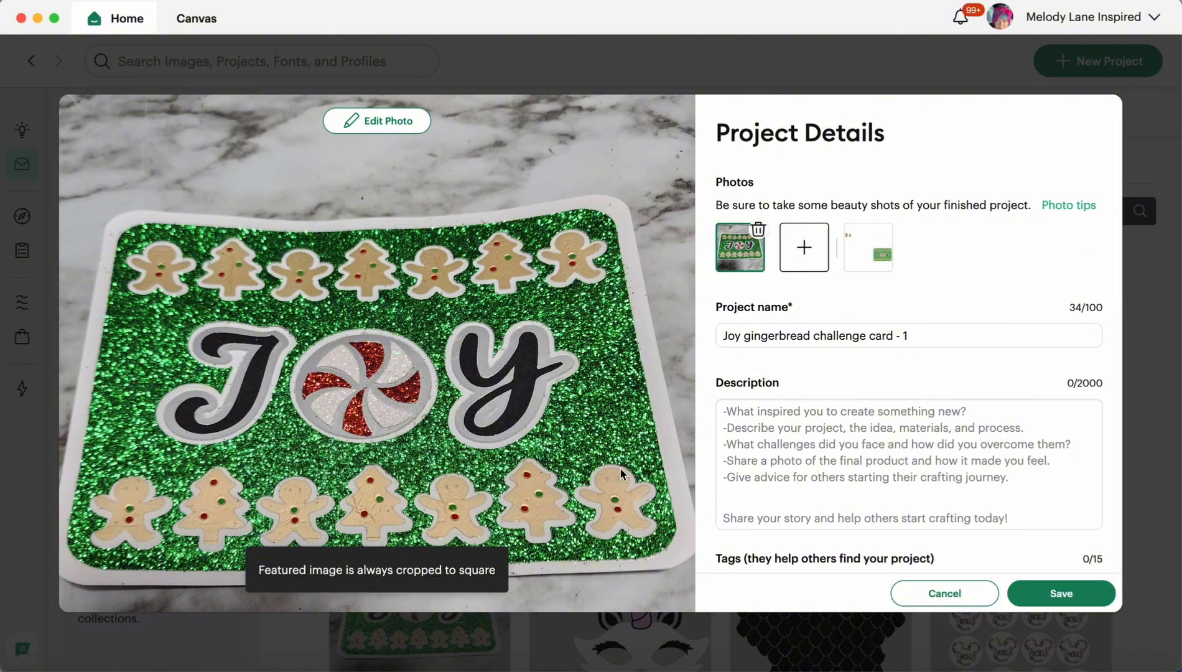
Adjust the square crop of the project photo so the whole Joy card is framed, and apply it.
{"action": "left_click", "coordinate": [403, 125]}
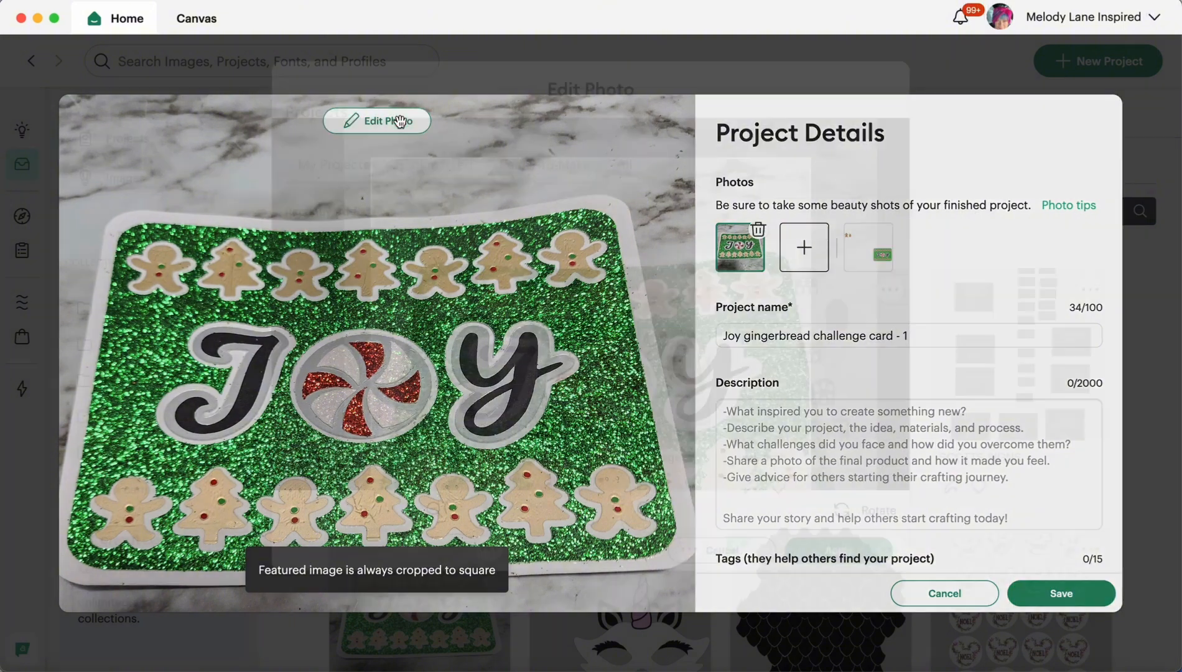
{"action": "left_click_drag", "start_coordinate": [596, 275], "coordinate": [585, 235]}
{"action": "left_click", "coordinate": [830, 584]}
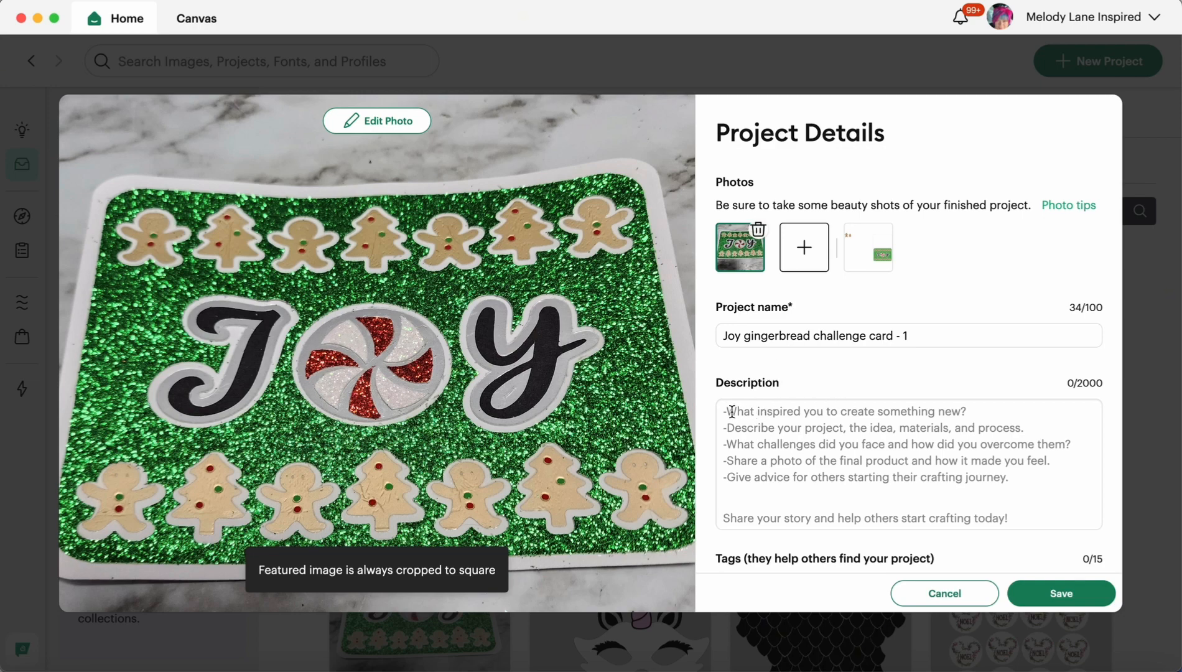
Tag the project with Christmas, Gingerbread and Joy, leave the description blank, and save the project details.
{"action": "scroll", "coordinate": [746, 429], "scroll_direction": "down", "scroll_amount": 2}
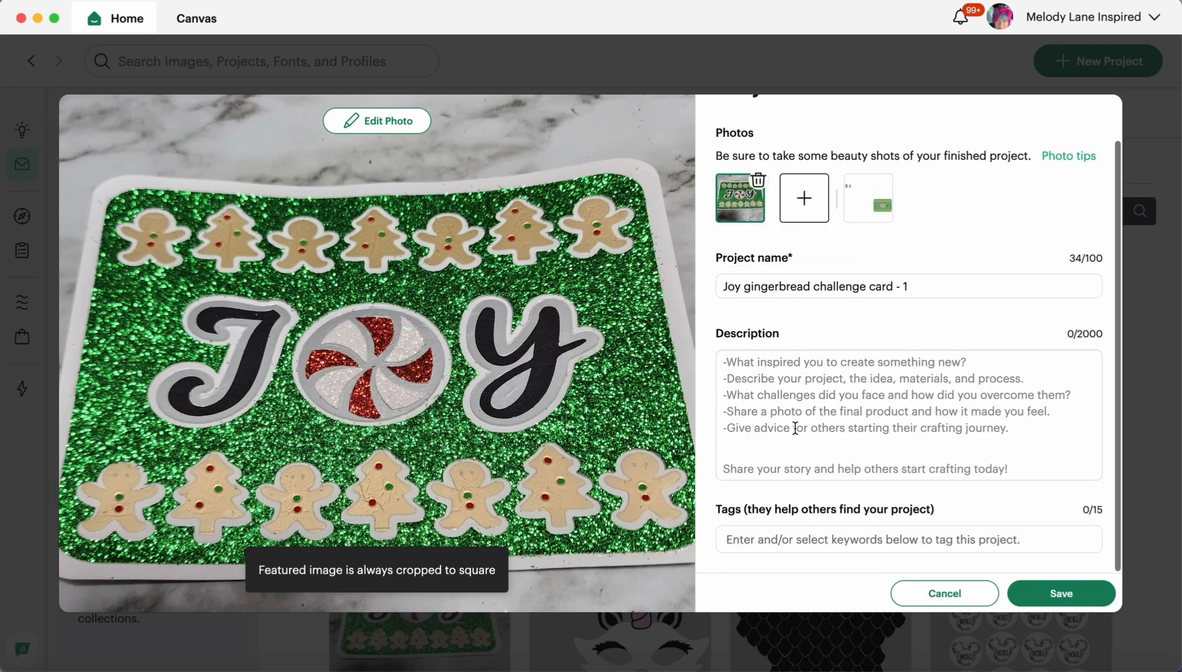
{"action": "left_click", "coordinate": [739, 538]}
{"action": "type", "text": "Christmas"}
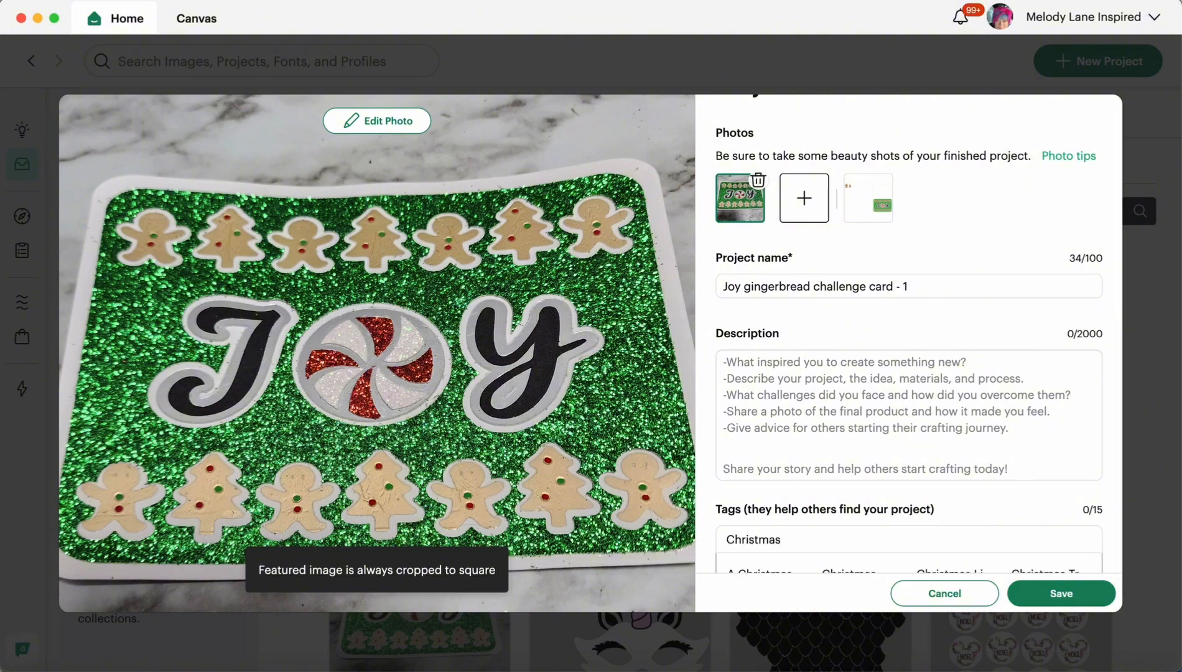
{"action": "left_click", "coordinate": [826, 496]}
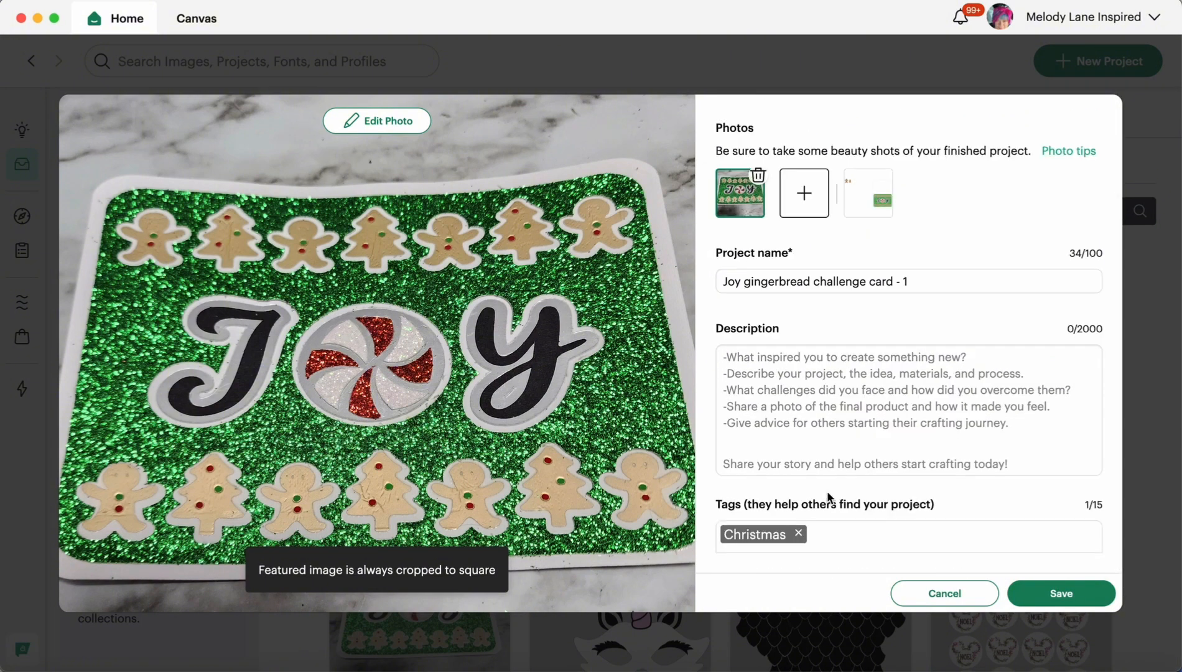
{"action": "type", "text": "Ginger"}
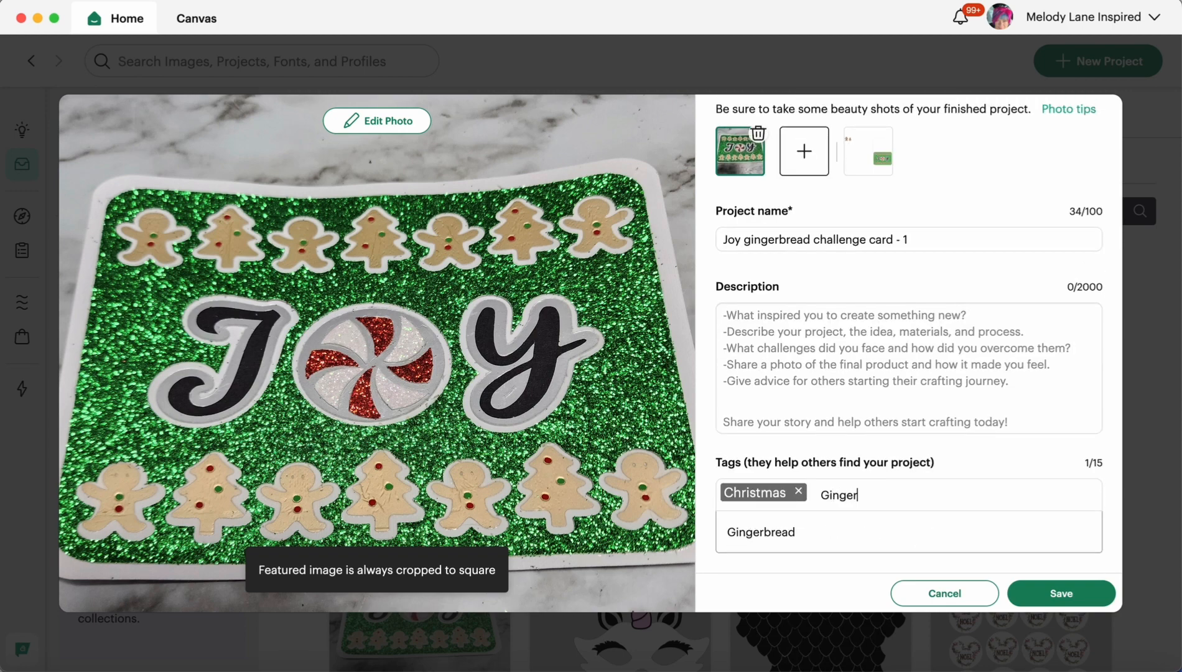
{"action": "type", "text": "bread"}
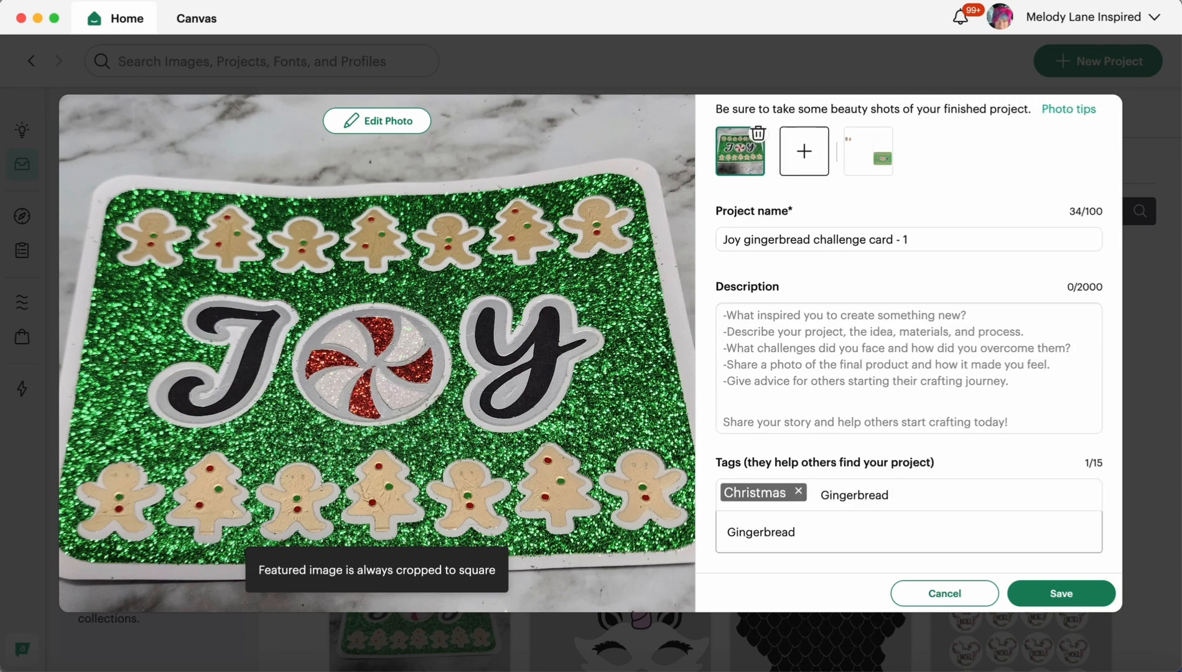
{"action": "left_click", "coordinate": [793, 536]}
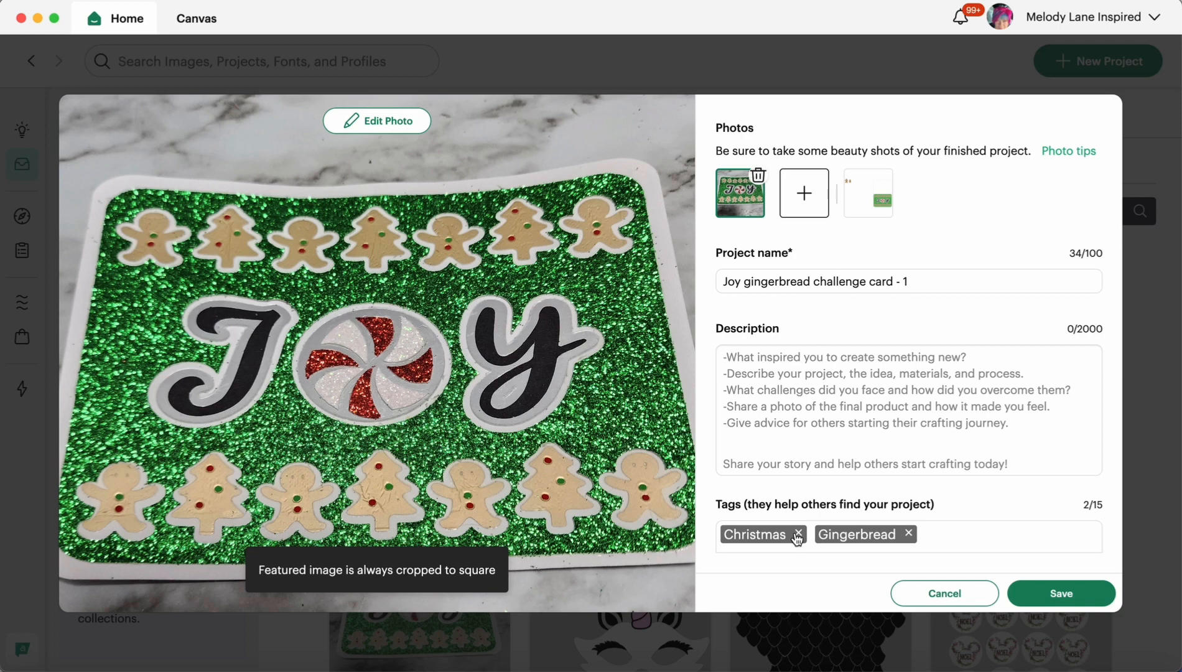
{"action": "left_click", "coordinate": [934, 537]}
{"action": "type", "text": "Joy"}
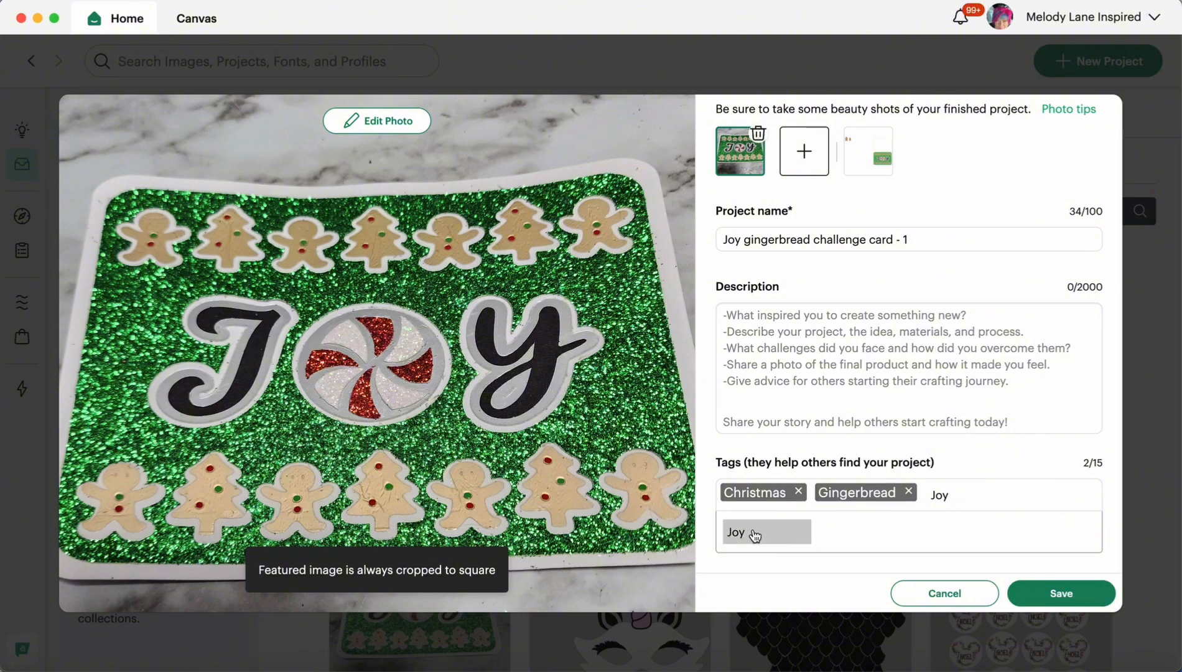
{"action": "left_click", "coordinate": [765, 534]}
{"action": "left_click", "coordinate": [732, 333]}
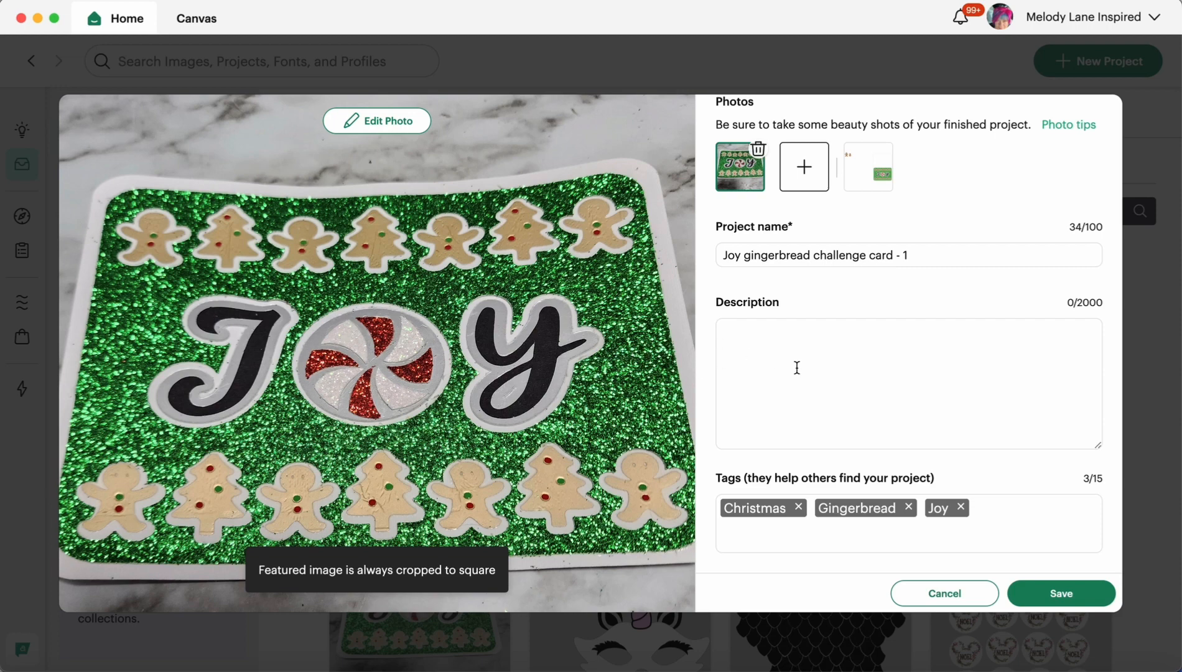
{"action": "left_click", "coordinate": [1054, 592]}
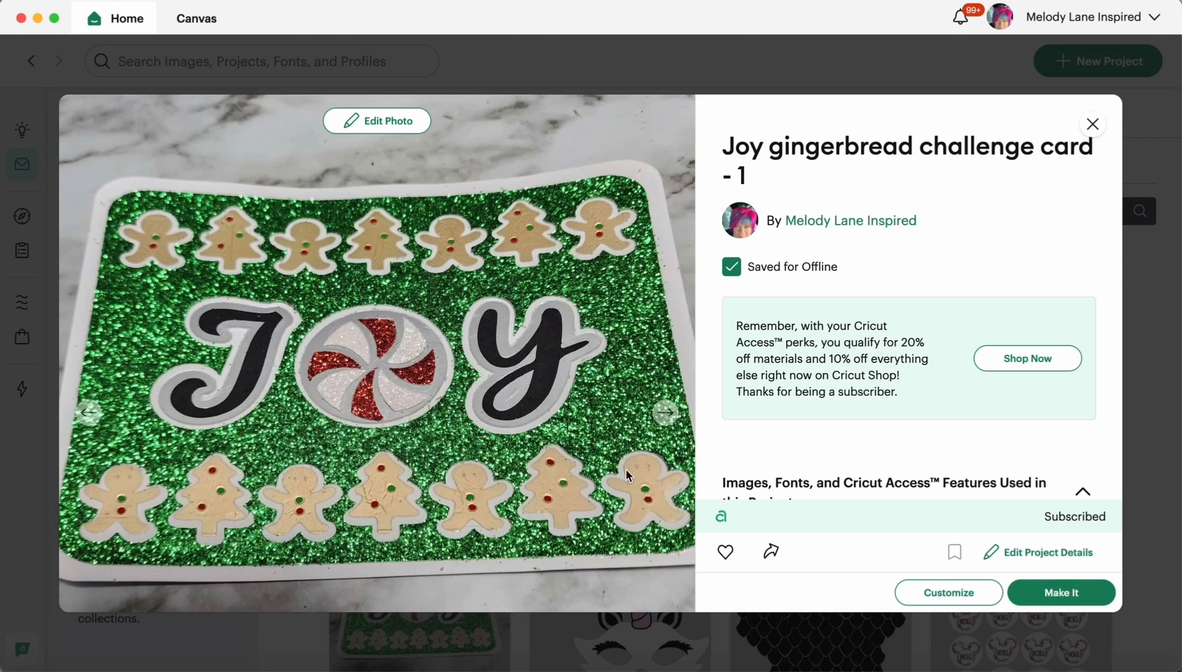
Share the Joy gingerbread challenge card project publicly to Design Space.
{"action": "left_click", "coordinate": [770, 551]}
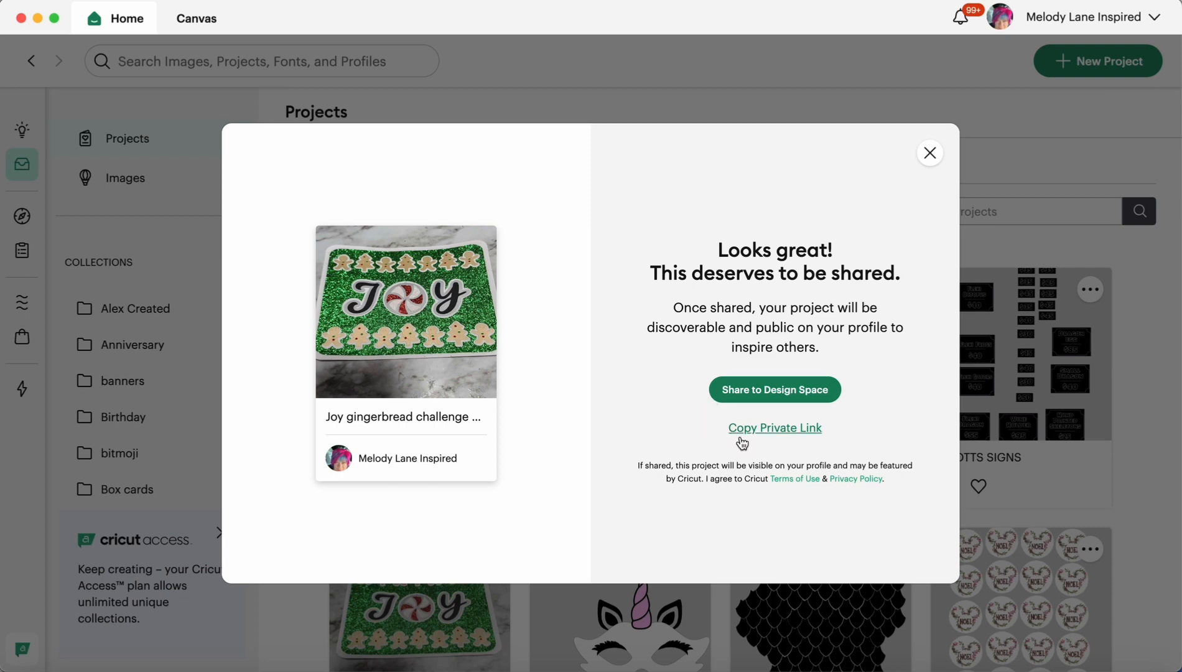
{"action": "left_click", "coordinate": [737, 392]}
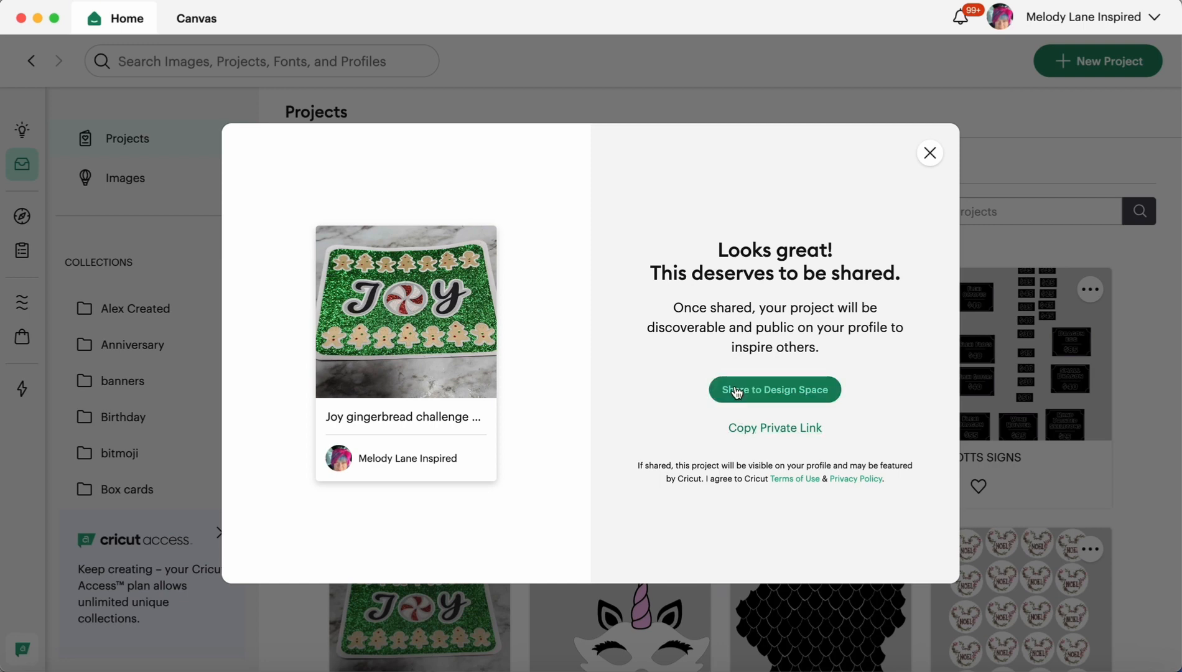